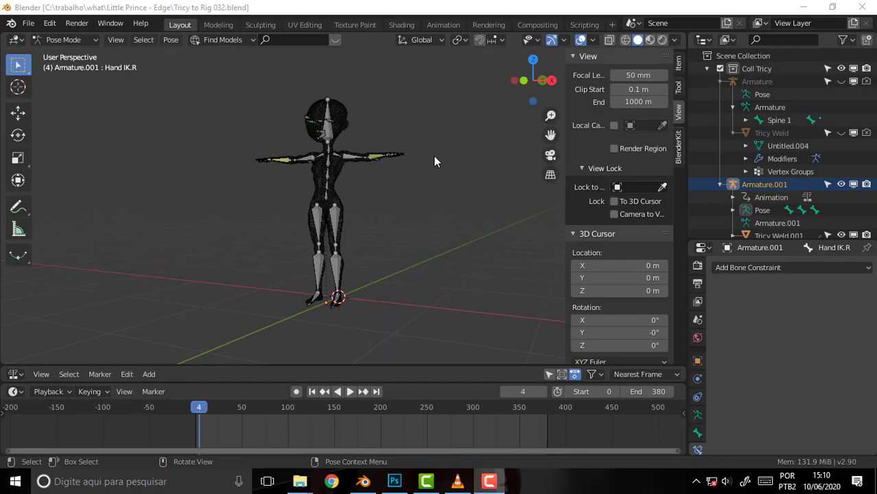
# Orbit and zoom around the character, then switch to the right-side orthographic view
pyautogui.scroll(4, 433, 156)
pyautogui.moveTo(434, 156)
pyautogui.mouseDown(button='middle')
pyautogui.moveTo(452, 219)
pyautogui.moveTo(350, 218)
pyautogui.moveTo(367, 212)
pyautogui.mouseUp(button='middle')
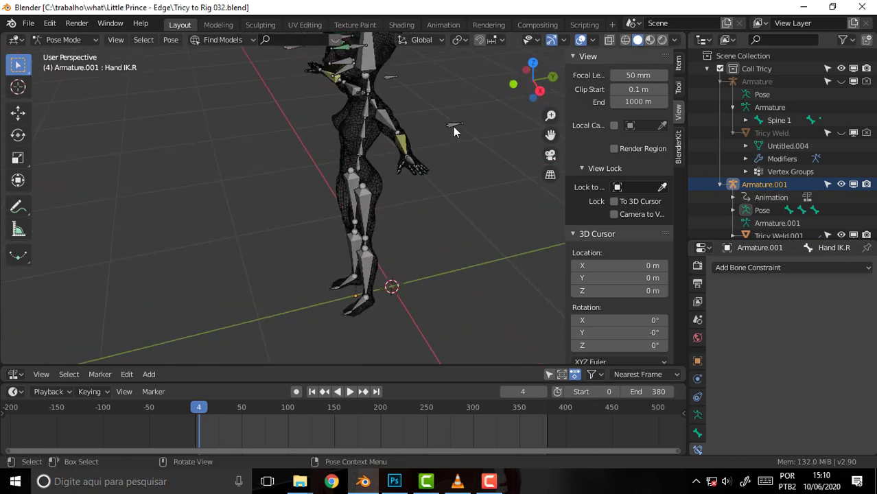
pyautogui.moveTo(453, 132)
pyautogui.mouseDown(button='middle')
pyautogui.moveTo(245, 186)
pyautogui.moveTo(372, 173)
pyautogui.moveTo(368, 148)
pyautogui.moveTo(360, 206)
pyautogui.moveTo(269, 182)
pyautogui.moveTo(198, 125)
pyautogui.mouseUp(button='middle')
pyautogui.scroll(2, 473, 216)
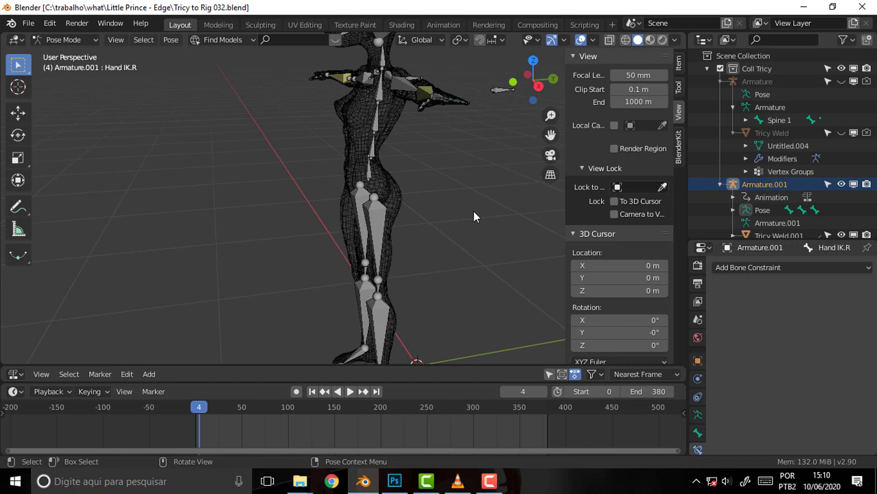
pyautogui.press('KP_1')
pyautogui.press('KP_3')
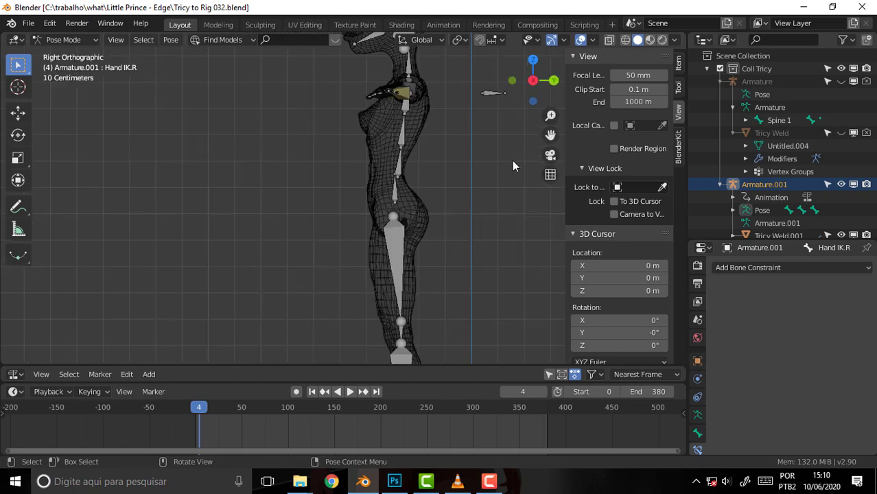
# Frame the left foot closely and select the Shin.L bone
pyautogui.moveTo(552, 135); pyautogui.dragTo(459, 190)
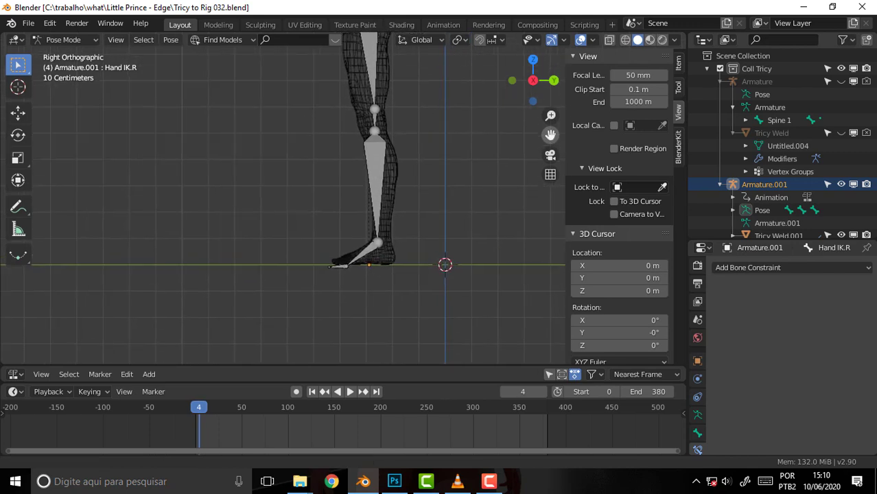
pyautogui.scroll(3, 458, 182)
pyautogui.scroll(1, 456, 177)
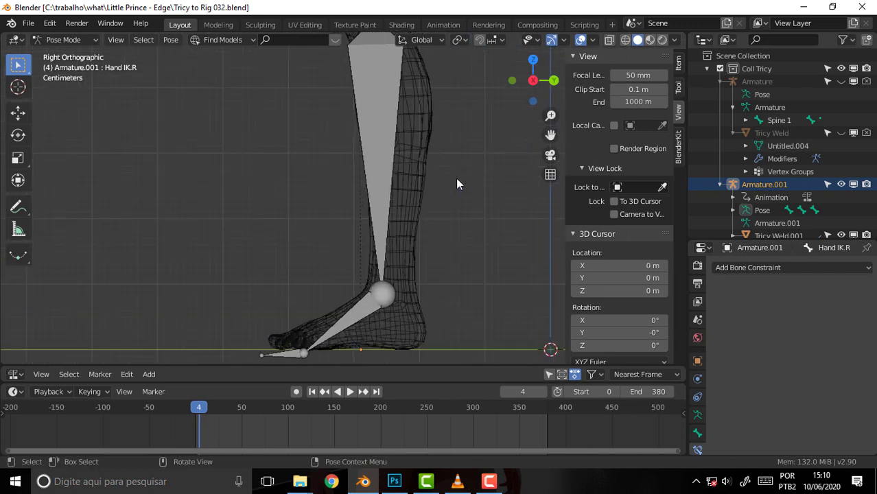
pyautogui.moveTo(551, 135)
pyautogui.mouseDown()
pyautogui.moveTo(578, 154)
pyautogui.moveTo(538, 104)
pyautogui.mouseUp()
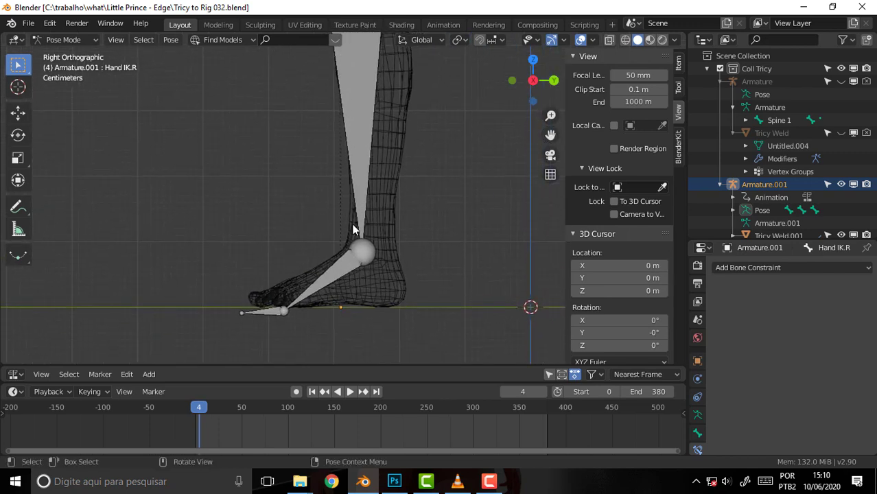
pyautogui.click(365, 253)
# In Edit Mode, raise the toe bone about 0.019 m so it sits inside the foot
pyautogui.click(62, 40)
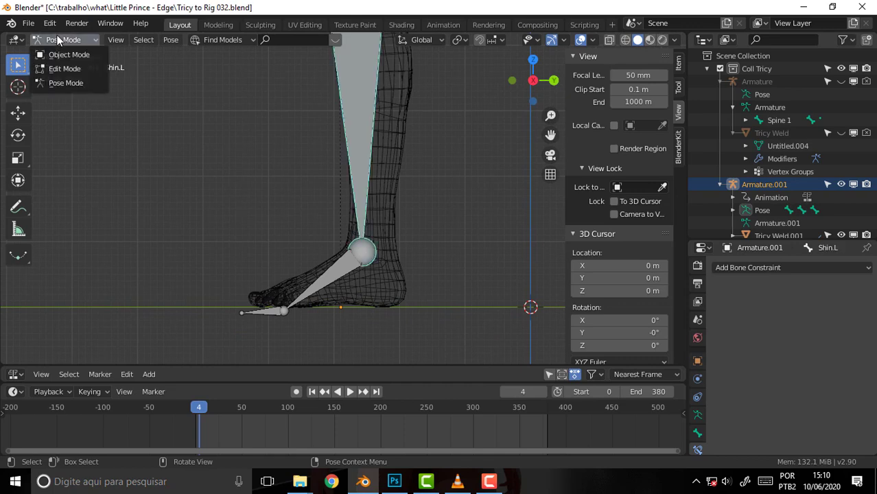
pyautogui.click(68, 69)
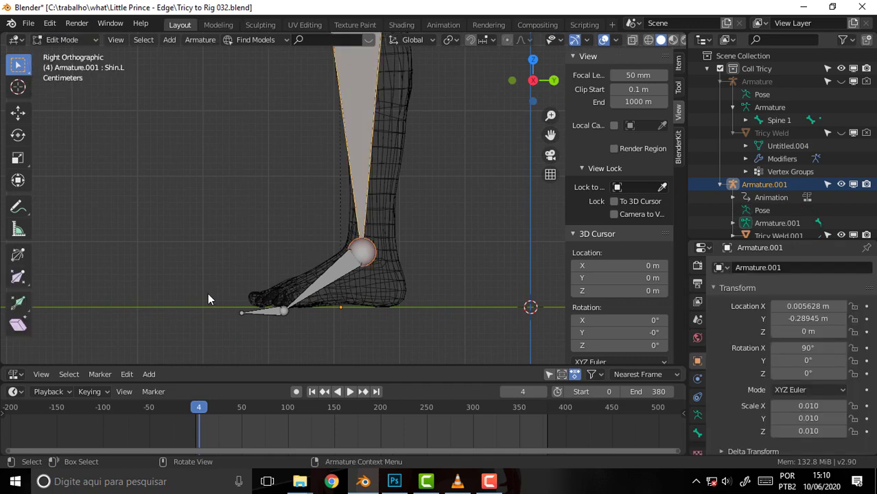
pyautogui.moveTo(208, 293); pyautogui.dragTo(299, 339)
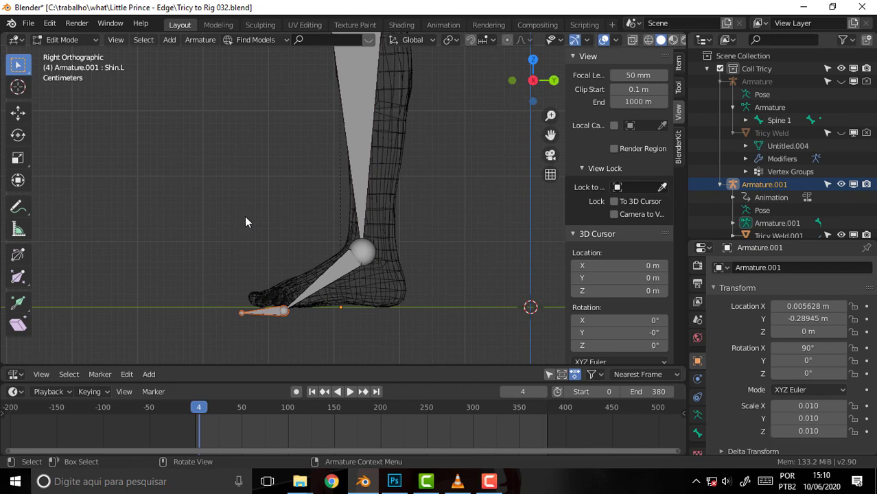
pyautogui.press('g')
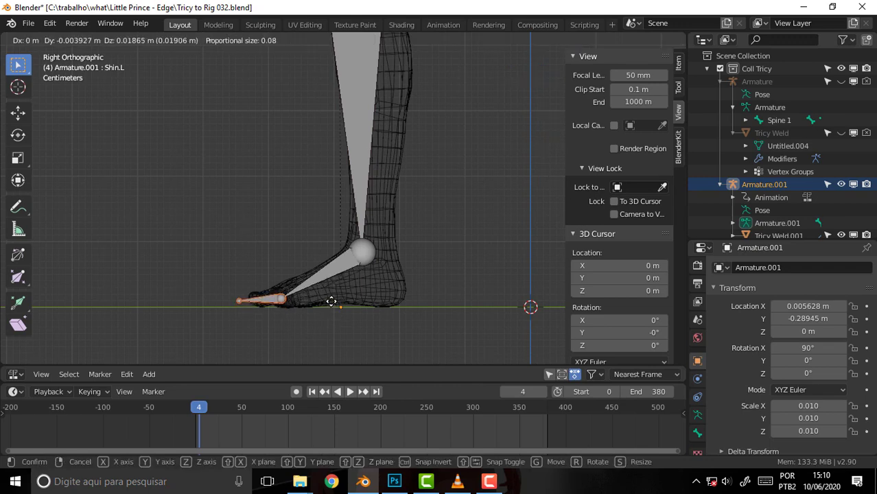
pyautogui.click(331, 302)
# Compare both toes from several angles, then return to the right-side view and deselect
pyautogui.moveTo(252, 205)
pyautogui.mouseDown(button='middle')
pyautogui.moveTo(303, 229)
pyautogui.moveTo(246, 275)
pyautogui.mouseUp(button='middle')
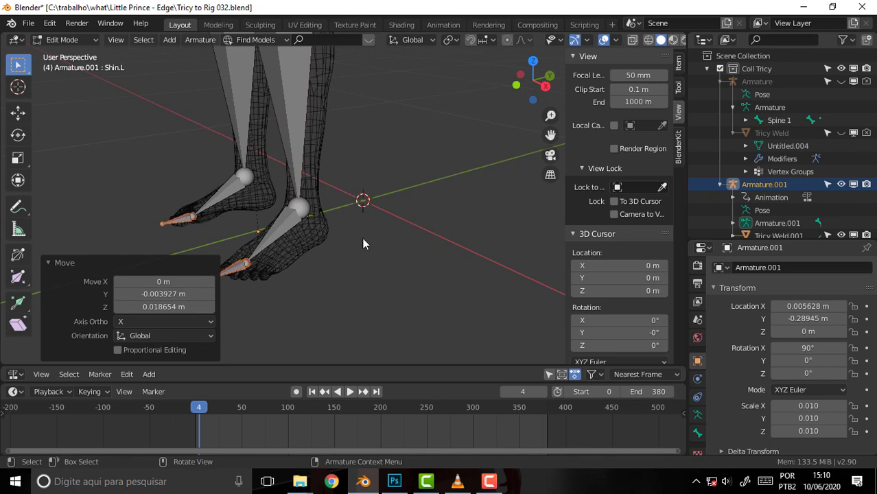
pyautogui.moveTo(362, 238)
pyautogui.mouseDown(button='middle')
pyautogui.moveTo(485, 237)
pyautogui.moveTo(383, 241)
pyautogui.moveTo(334, 214)
pyautogui.mouseUp(button='middle')
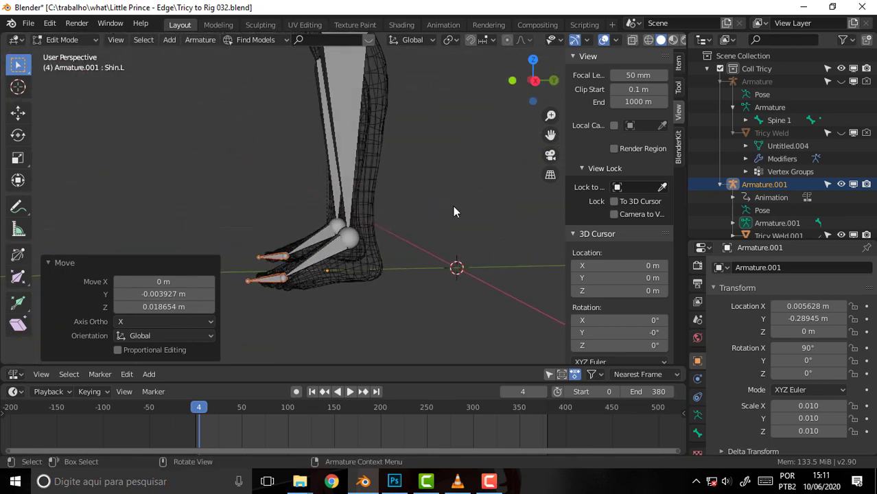
pyautogui.press('KP_1')
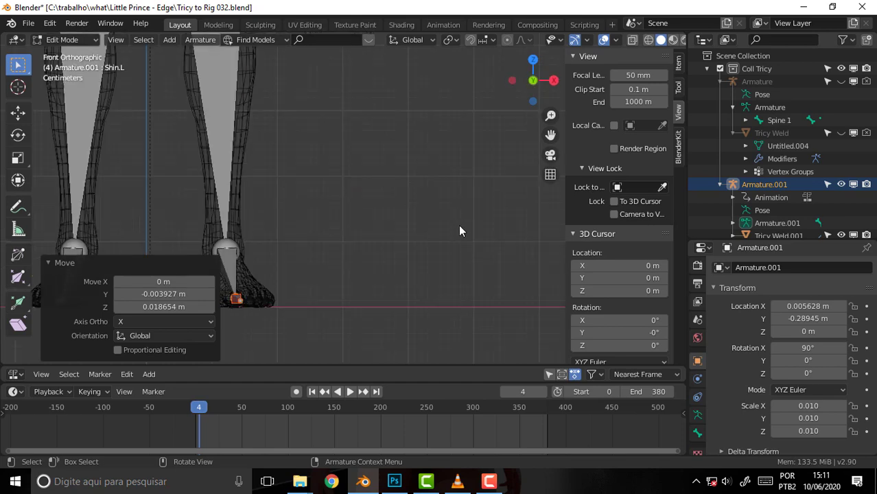
pyautogui.press('KP_3')
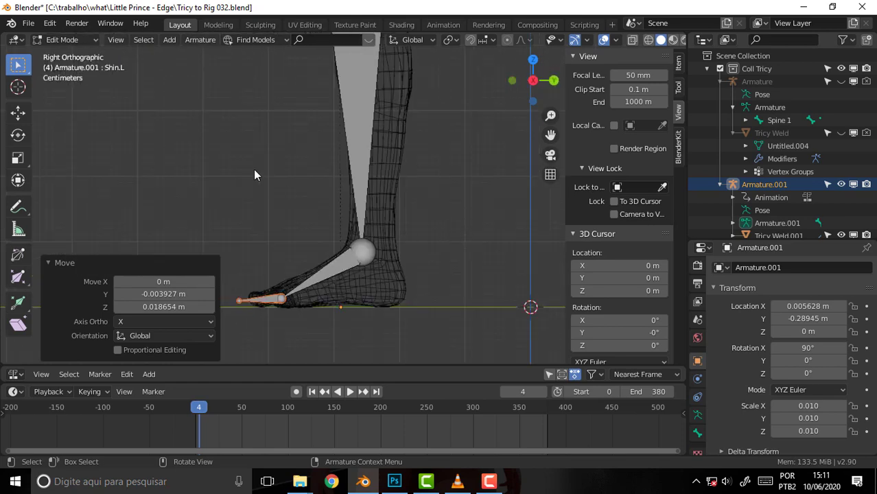
pyautogui.click(253, 169)
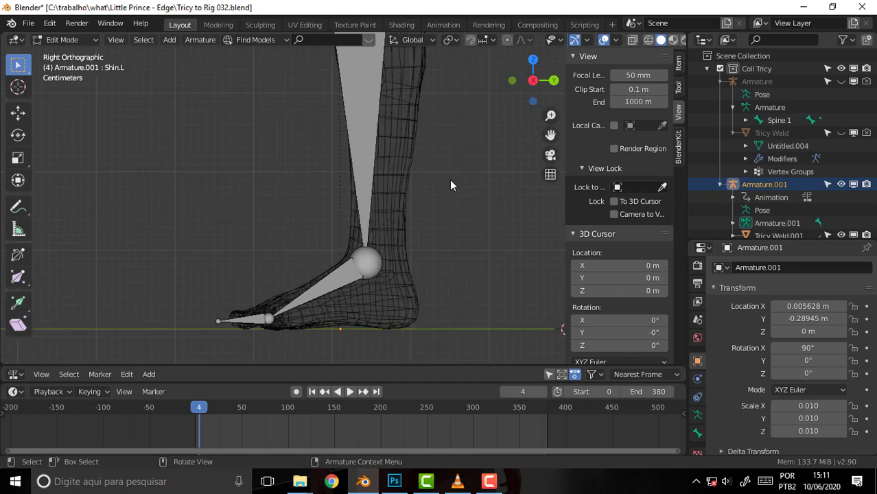
# Zoom out and scrub the animation to frame 128, then reset to frame 0
pyautogui.scroll(-1, 449, 181)
pyautogui.moveTo(550, 135)
pyautogui.mouseDown()
pyautogui.moveTo(551, 159)
pyautogui.moveTo(472, 159)
pyautogui.mouseUp()
pyautogui.scroll(-1, 474, 160)
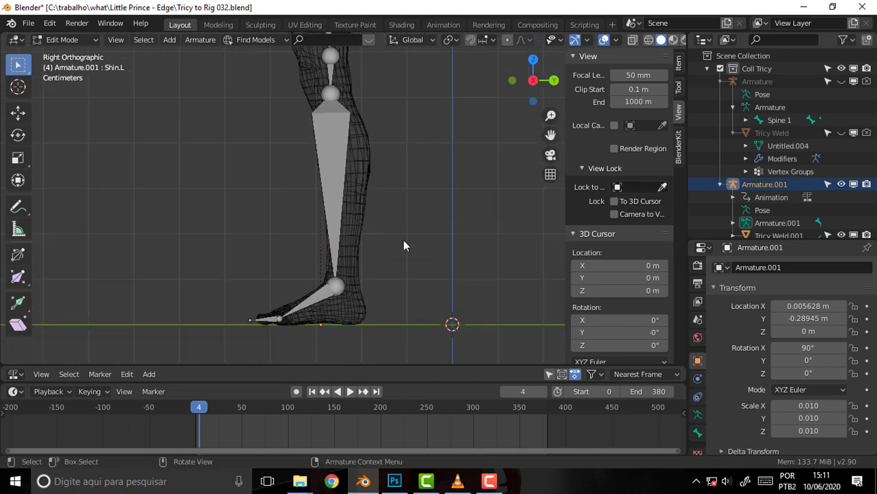
pyautogui.moveTo(199, 409); pyautogui.dragTo(326, 409)
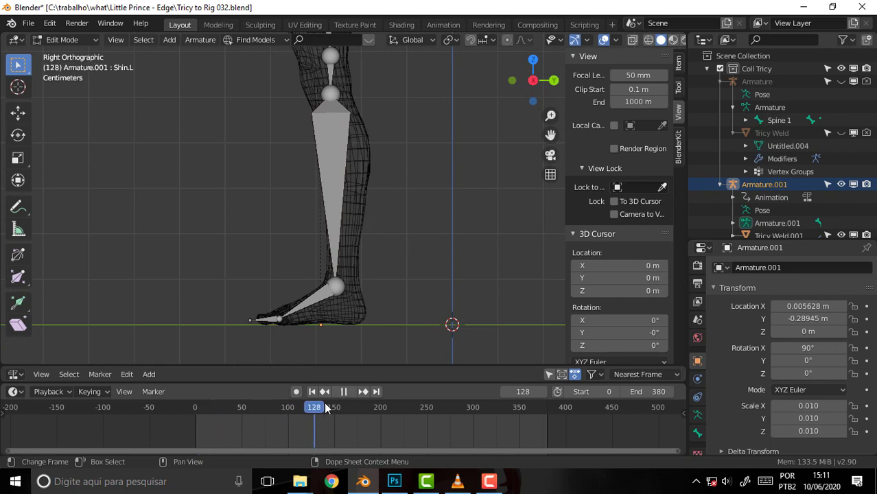
pyautogui.press('Escape')
# Switch to Pose Mode and play and scrub the timeline to check the leg's pose
pyautogui.click(60, 39)
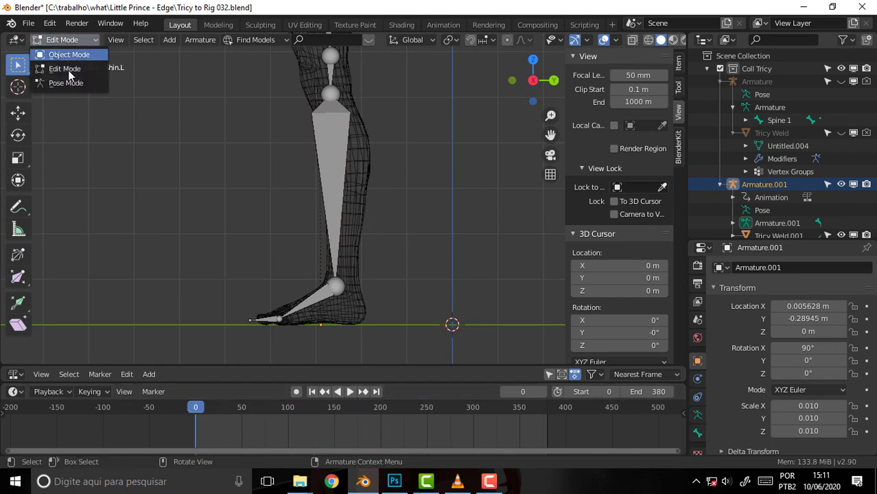
pyautogui.click(66, 83)
pyautogui.click(243, 408)
pyautogui.press('space')
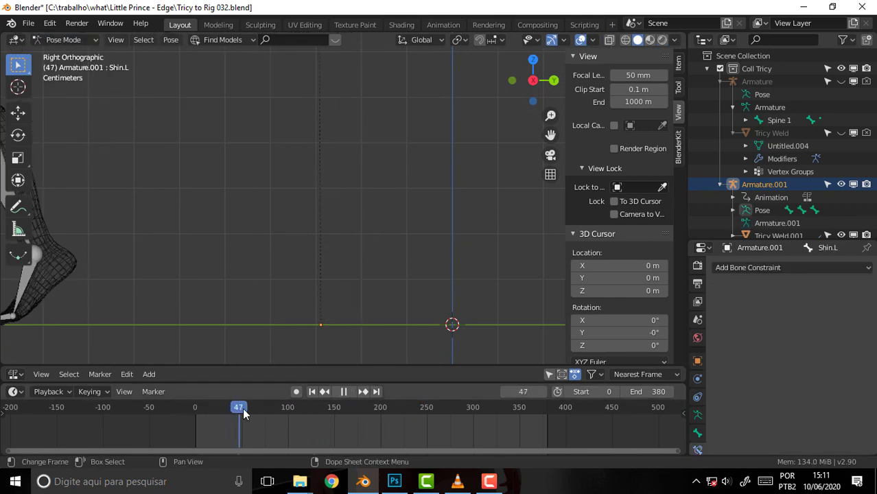
pyautogui.moveTo(243, 408); pyautogui.dragTo(206, 409)
pyautogui.press('space')
# Return to Edit Mode and select the Hips.L joint above the knee
pyautogui.click(60, 40)
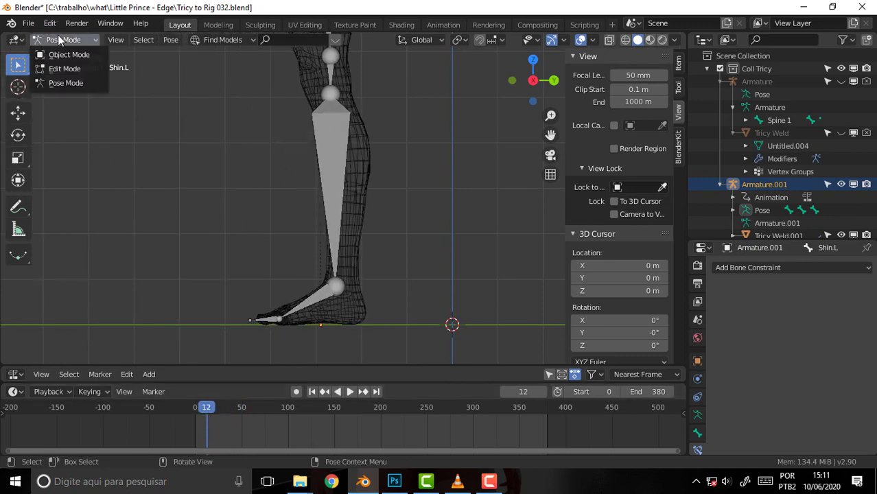
pyautogui.click(64, 70)
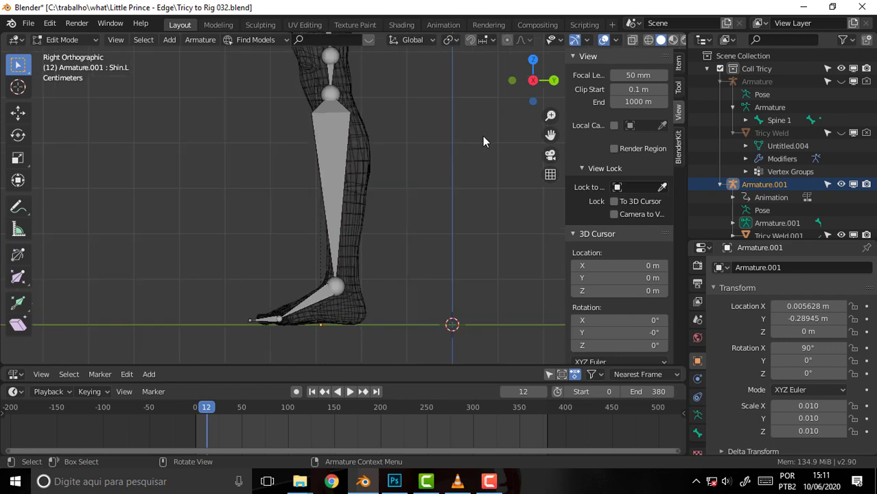
pyautogui.moveTo(551, 136); pyautogui.dragTo(551, 161)
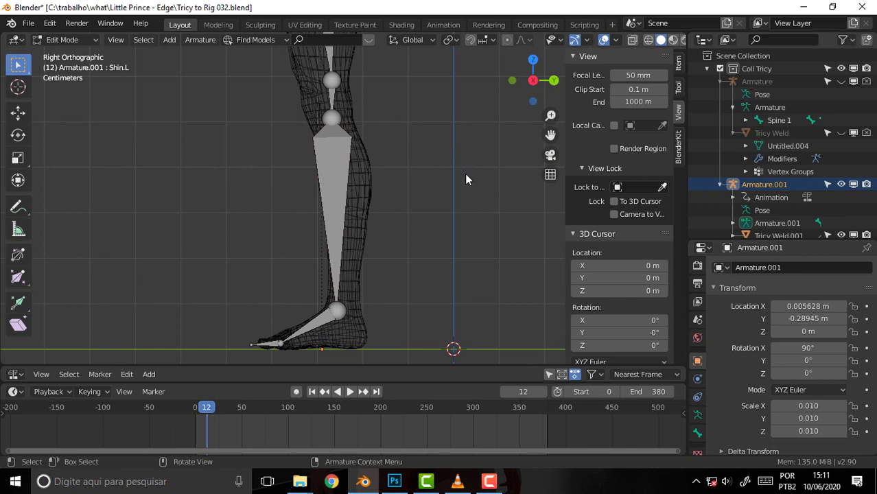
pyautogui.click(333, 83)
pyautogui.moveTo(405, 119)
pyautogui.mouseDown(button='middle')
pyautogui.moveTo(456, 122)
pyautogui.moveTo(443, 126)
pyautogui.mouseUp(button='middle')
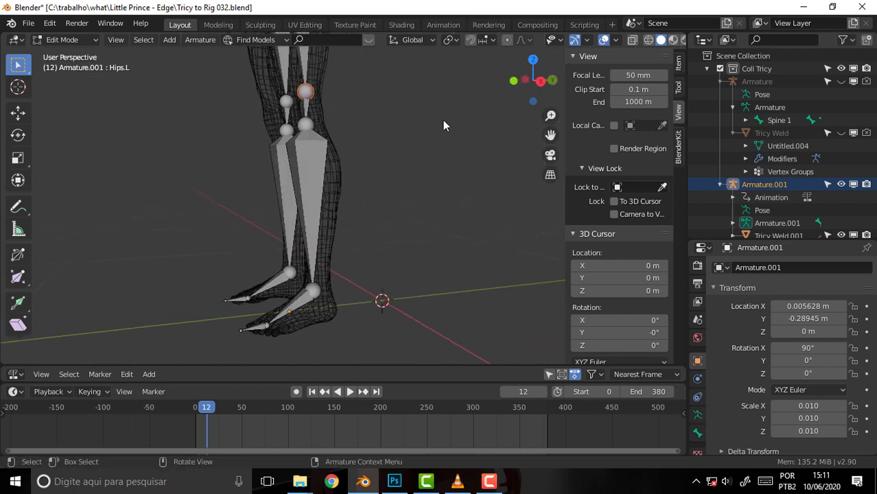
# Extrude a new bone from the knee joint along the Y axis and select it
pyautogui.press('KP_3')
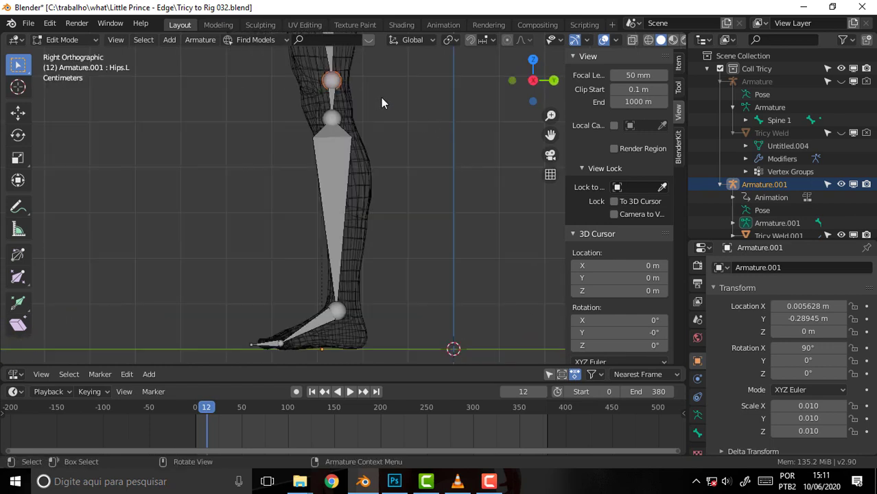
pyautogui.press('e')
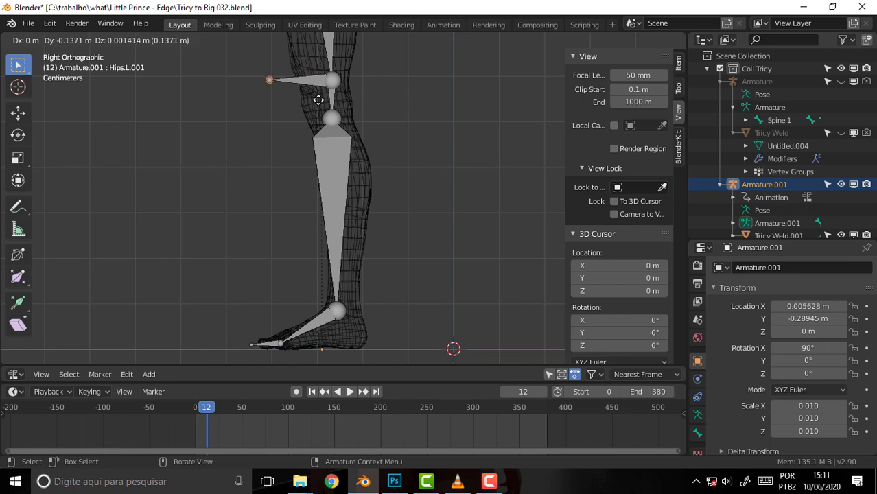
pyautogui.press('y')
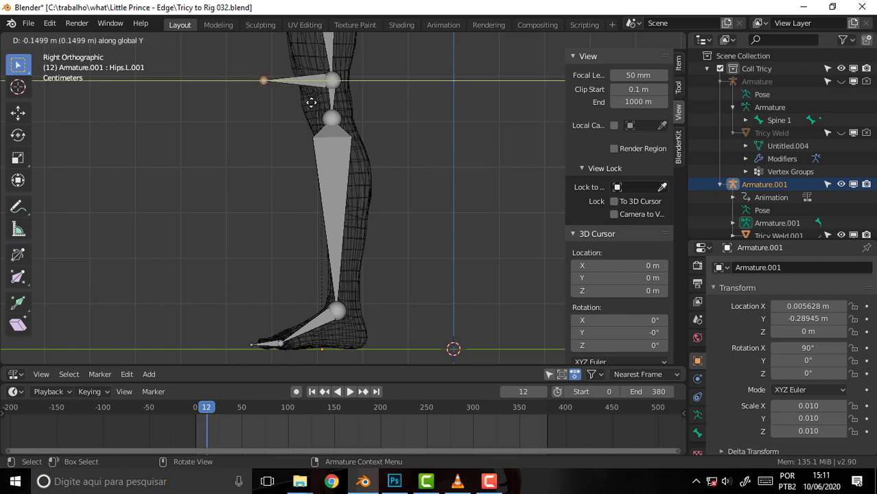
pyautogui.click(314, 102)
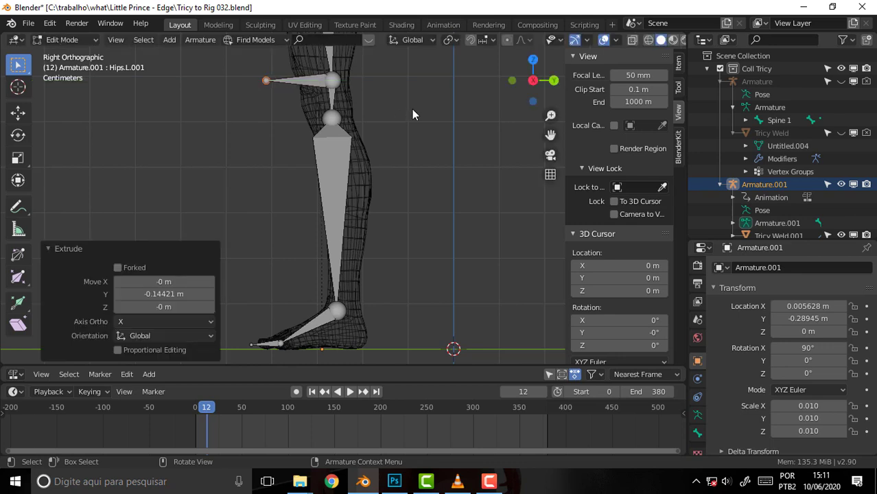
pyautogui.click(312, 77)
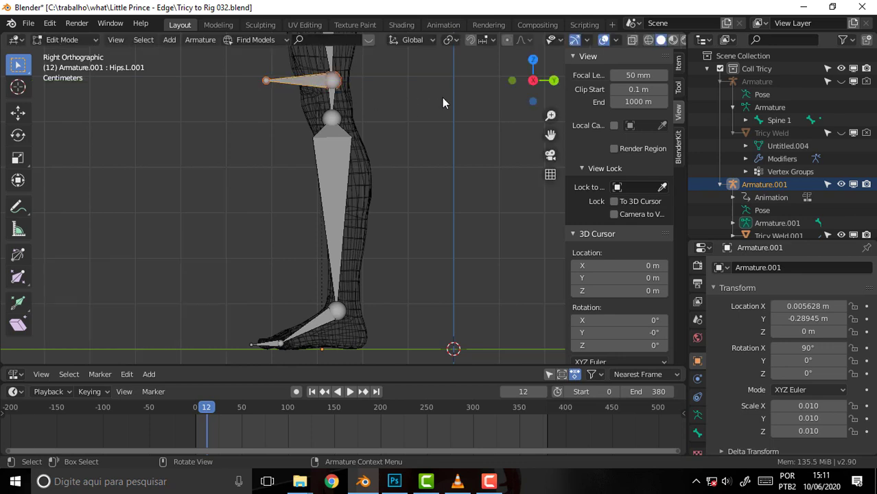
# Clear the new bone's parent and move it about 0.556 m forward along Y
pyautogui.moveTo(550, 135); pyautogui.dragTo(471, 185)
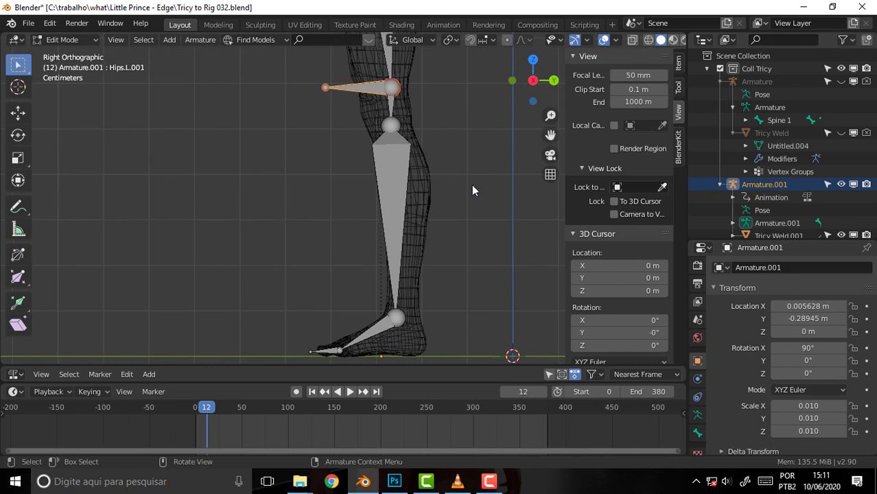
pyautogui.hotkey('alt', 'p')
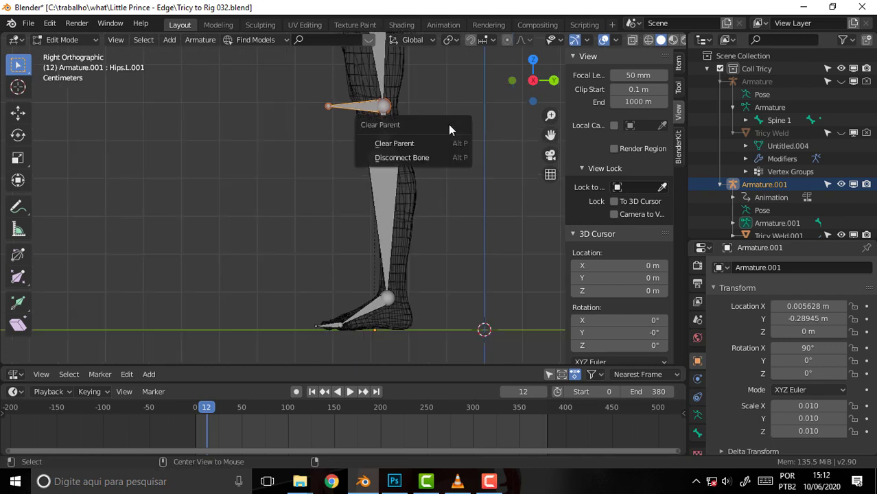
pyautogui.click(432, 143)
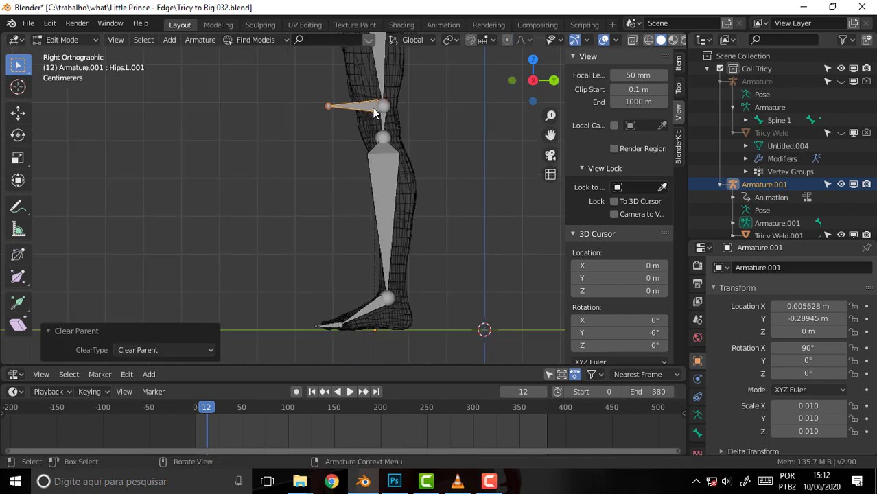
pyautogui.press('g')
pyautogui.press('y')
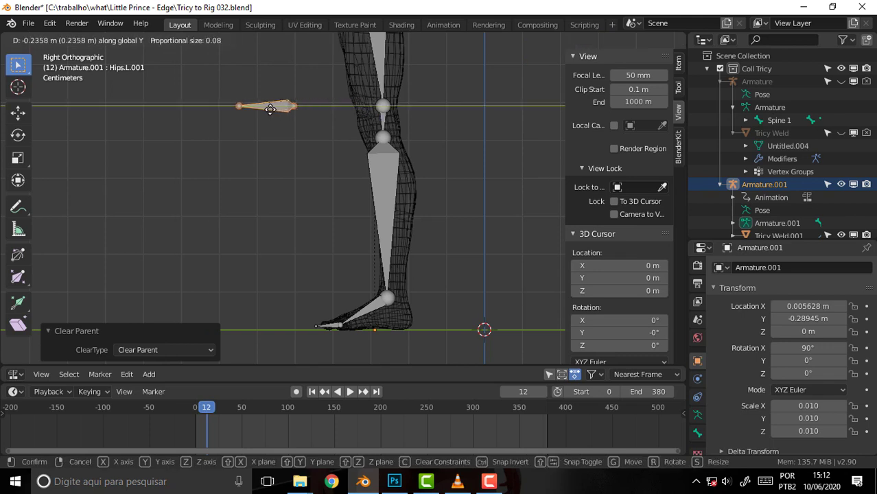
pyautogui.click(157, 110)
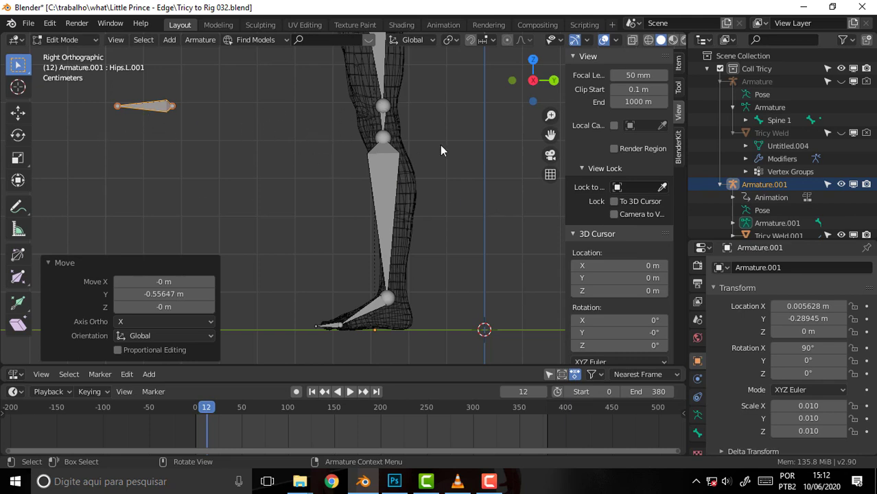
# Rename bone Hips.L.001 to 'Knee IK.L' in the Bone properties, correcting the typo
pyautogui.click(778, 272)
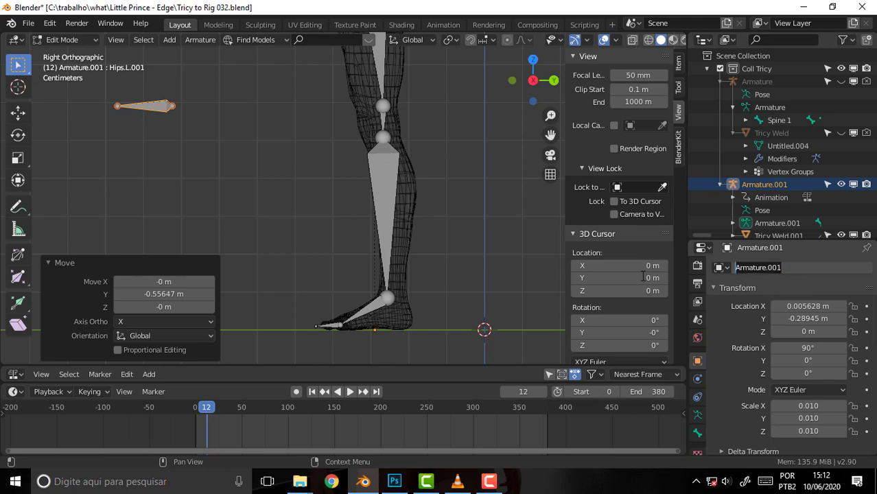
pyautogui.click(695, 440)
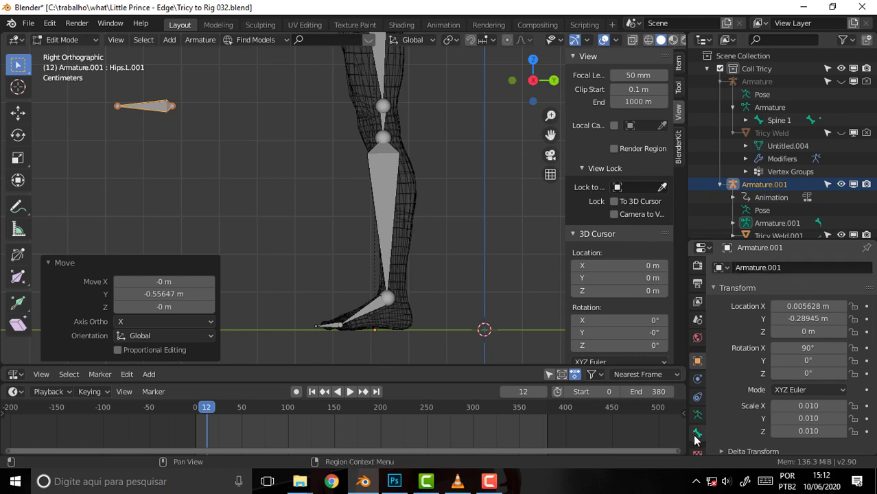
pyautogui.click(696, 436)
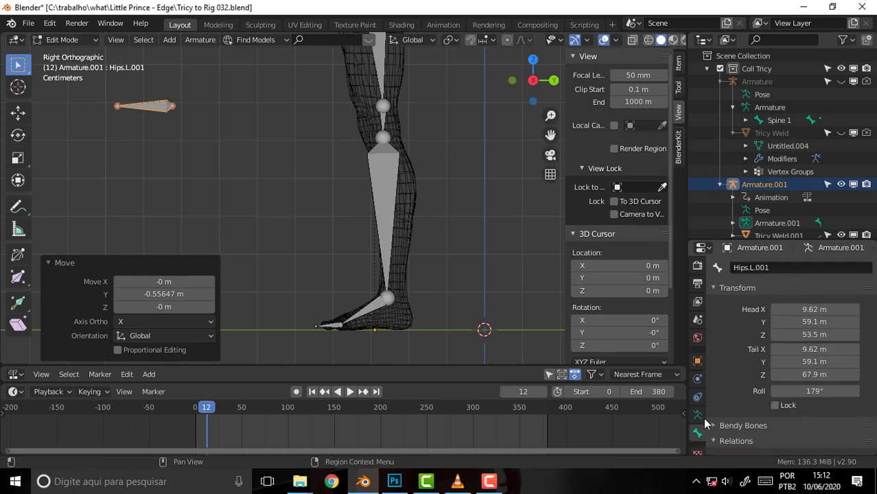
pyautogui.click(764, 268)
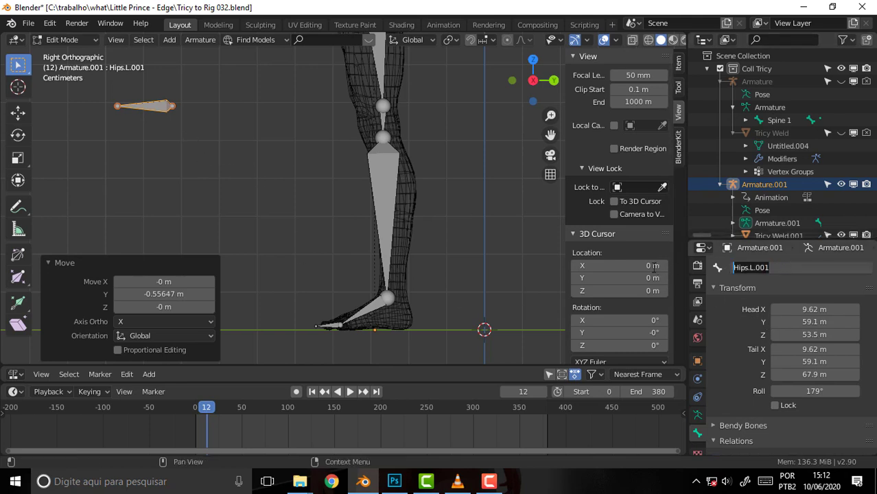
pyautogui.write('Knee')
pyautogui.write(' IKI.')
pyautogui.write('L')
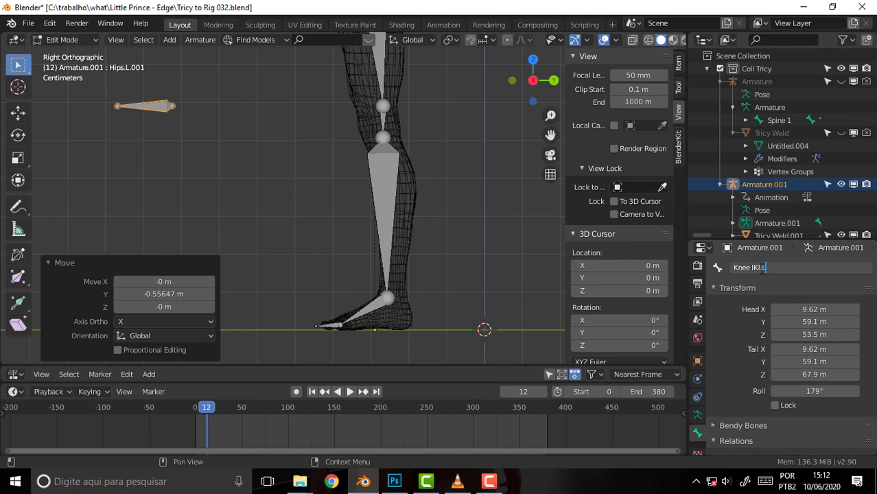
pyautogui.press('Left')
pyautogui.press('Left')
pyautogui.click(492, 215)
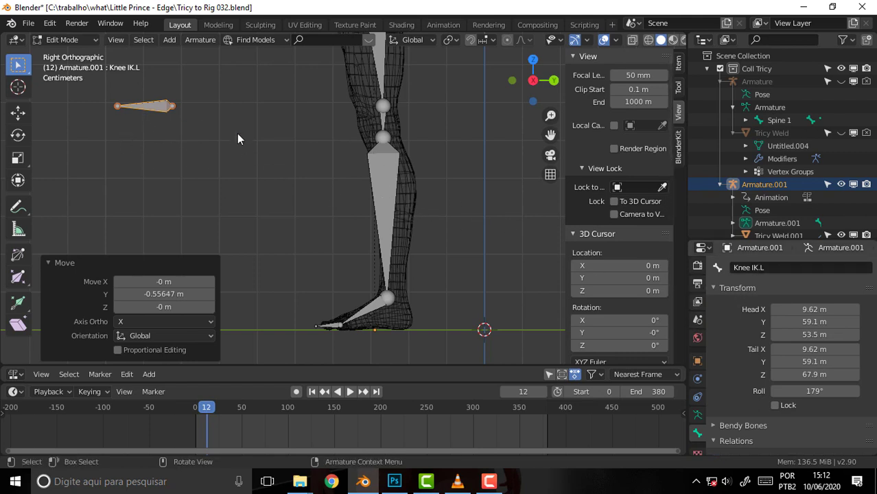
# After cancelling a stray shin extrusion, duplicate Foot.L in place as Foot.L.001
pyautogui.click(374, 302)
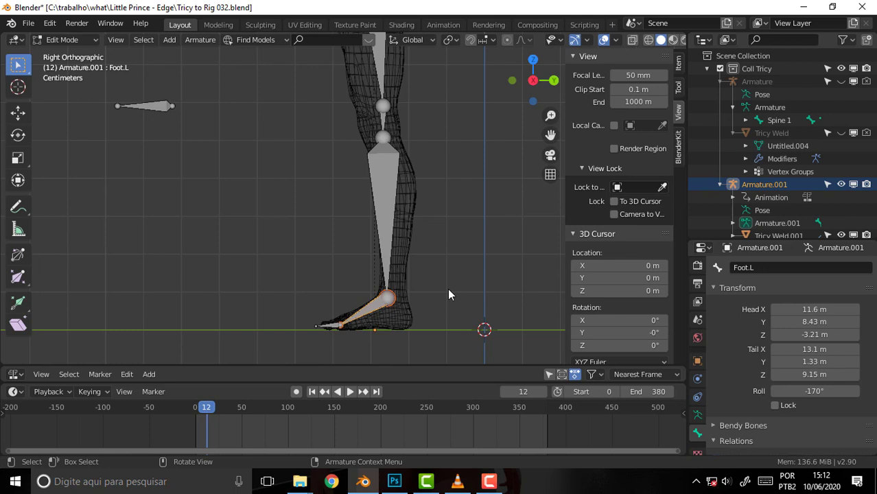
pyautogui.click(390, 302)
pyautogui.press('e')
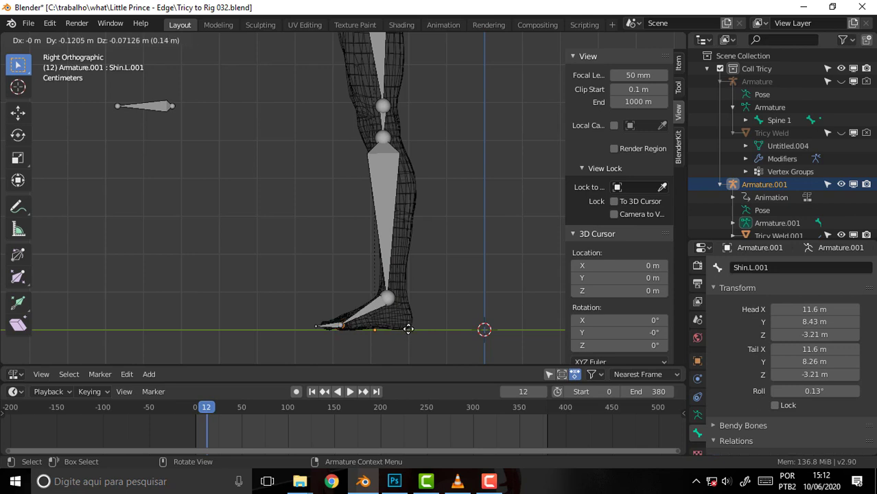
pyautogui.rightClick(423, 324)
pyautogui.click(378, 302)
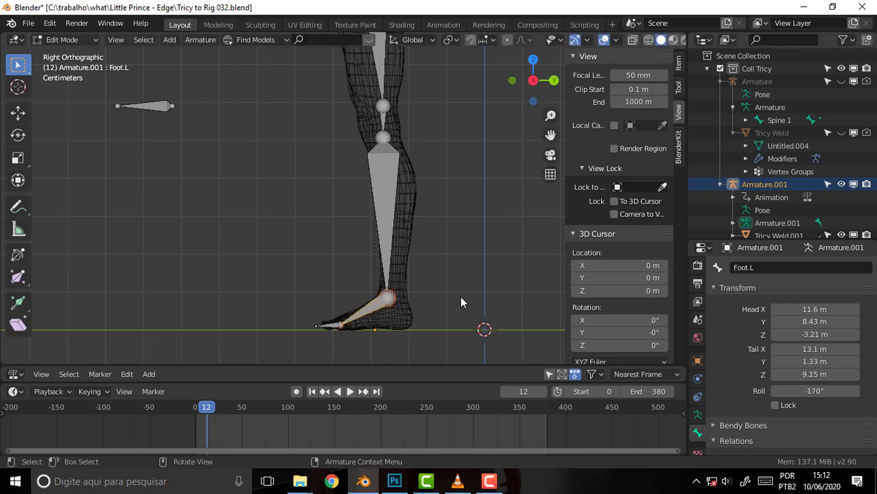
pyautogui.press('e')
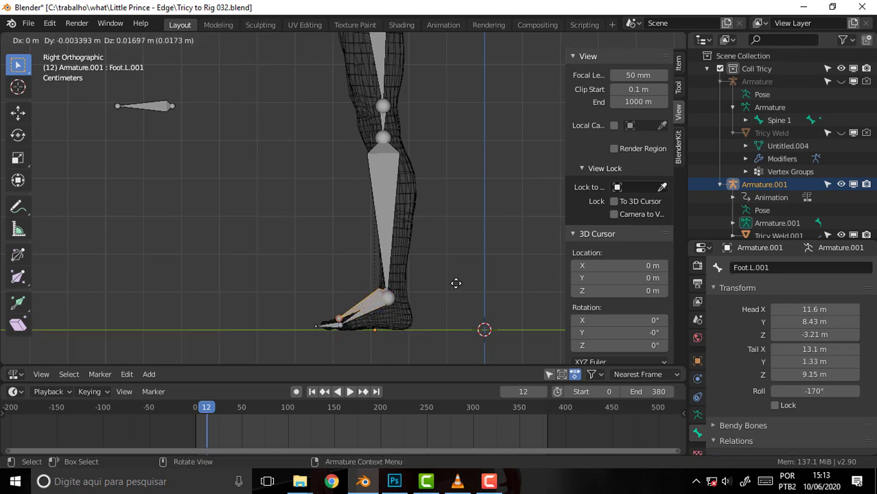
pyautogui.rightClick(457, 285)
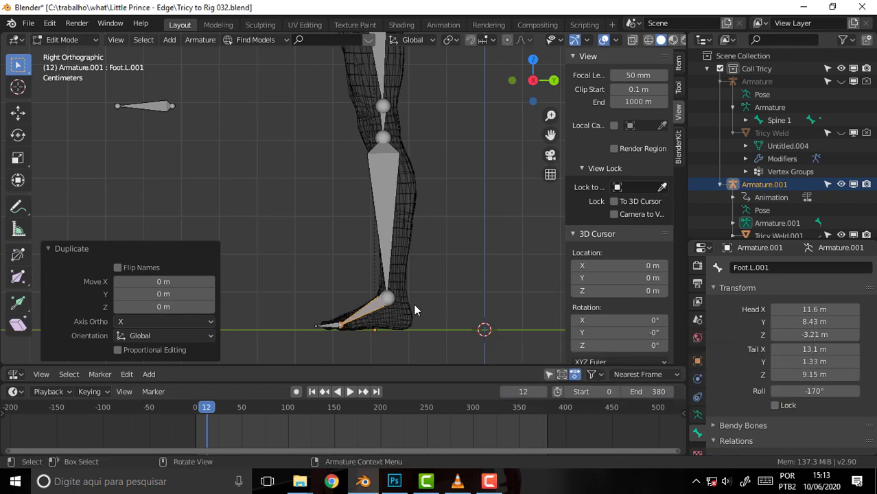
pyautogui.press('g')
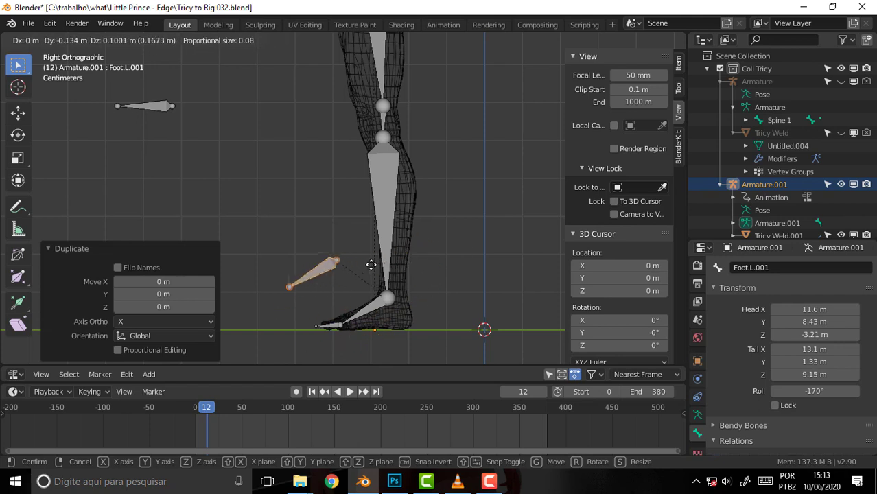
# Keep the duplicate over the foot and clear its parent
pyautogui.rightClick(407, 274)
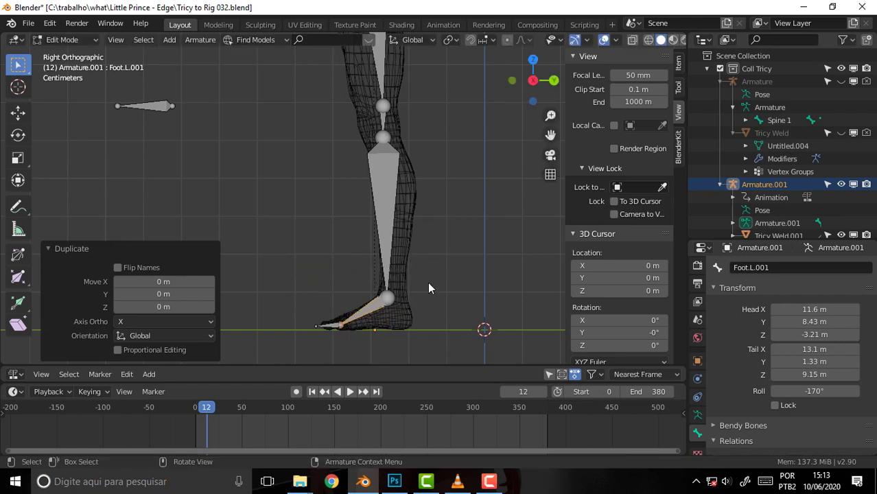
pyautogui.hotkey('alt', 'p')
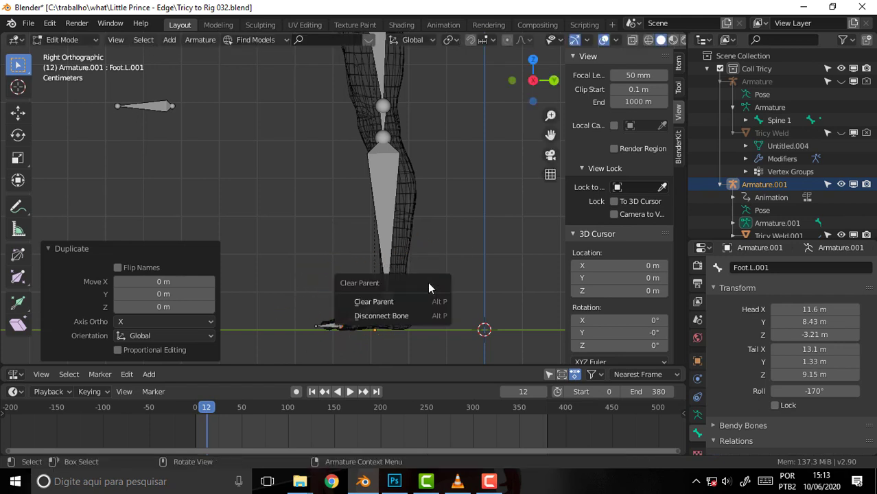
pyautogui.click(442, 302)
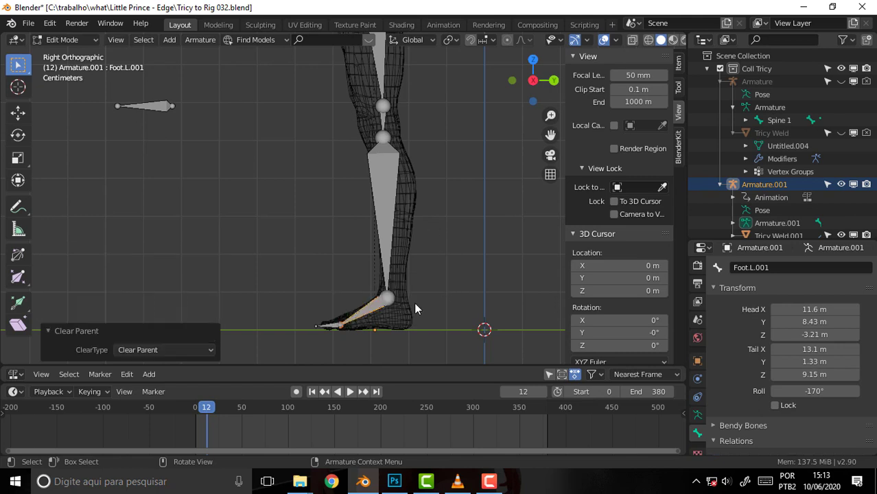
# Rename the duplicate bone from Foot.L.001 to 'Foot IK.L'
pyautogui.click(755, 269)
pyautogui.moveTo(769, 269); pyautogui.dragTo(752, 269)
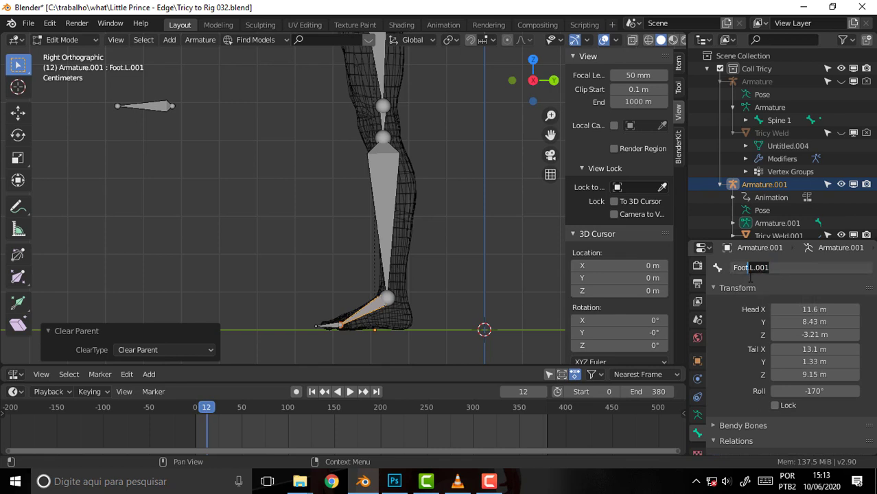
pyautogui.press('BackSpace')
pyautogui.write('IK.L')
pyautogui.press('Return')
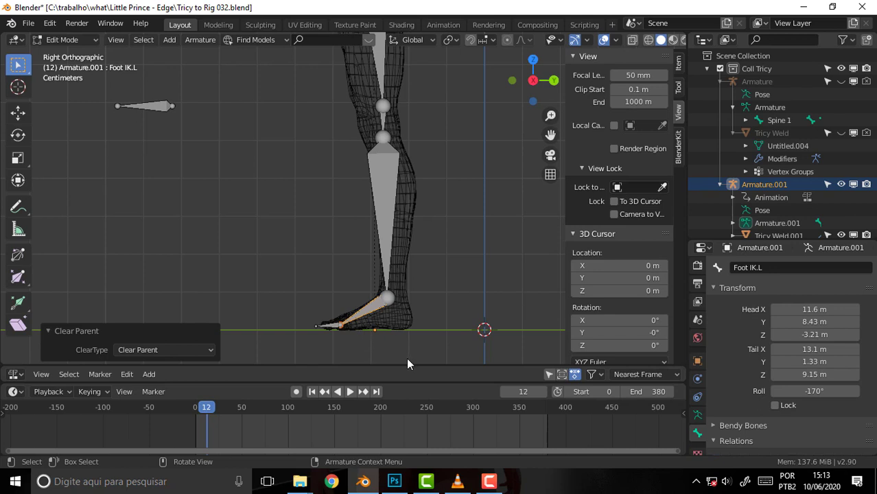
pyautogui.press('n')
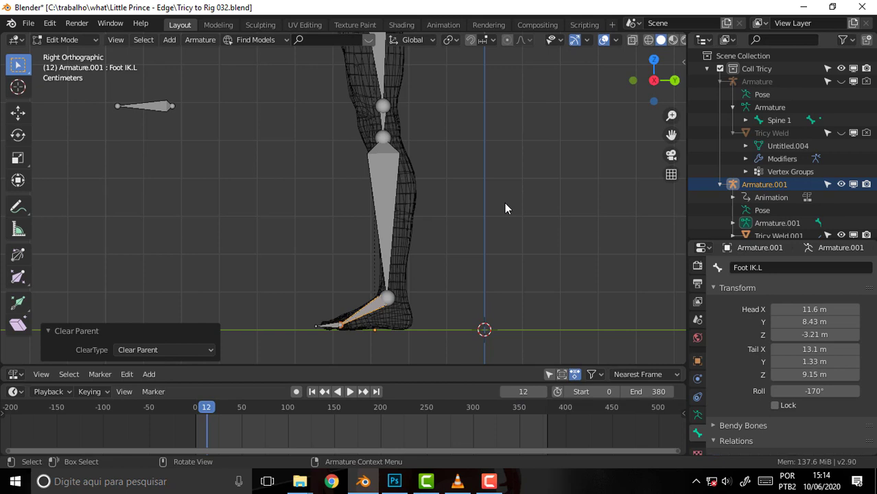
# Set the Foot IK.L bone's length to 16.204 m in the sidebar's Item tab
pyautogui.press('n')
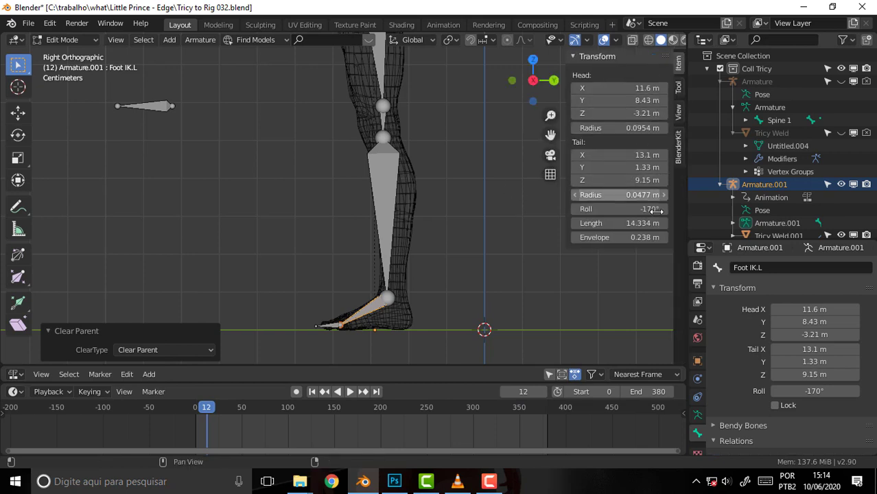
pyautogui.click(679, 92)
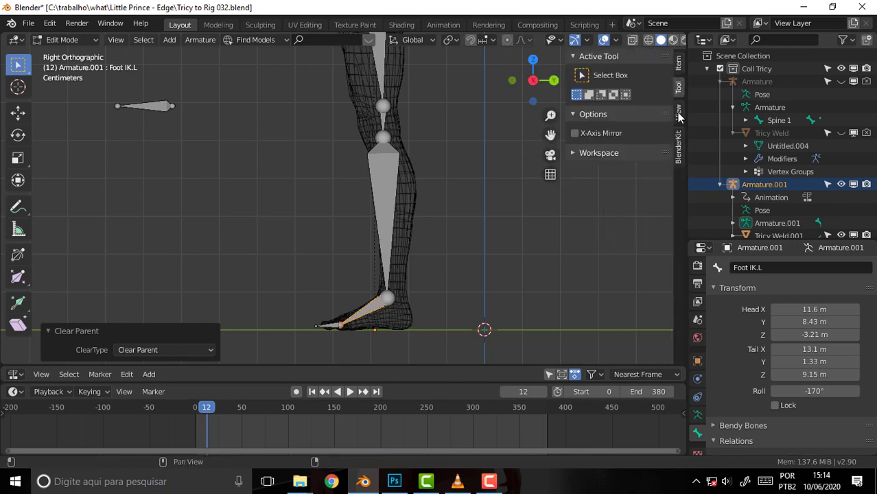
pyautogui.click(679, 118)
pyautogui.click(679, 149)
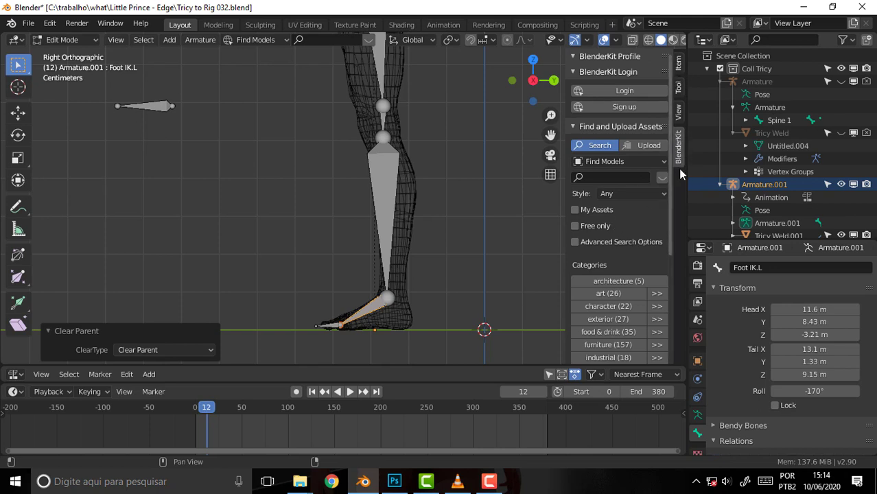
pyautogui.click(678, 63)
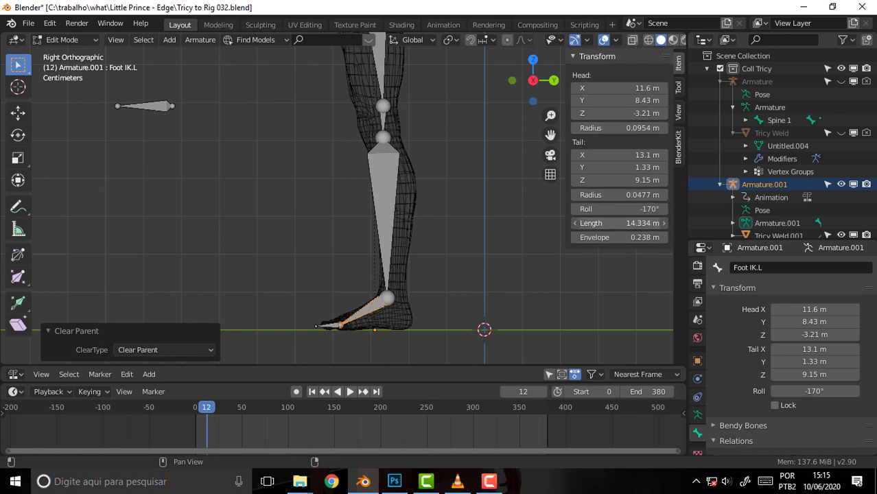
pyautogui.moveTo(644, 225)
pyautogui.mouseDown()
pyautogui.moveTo(635, 224)
pyautogui.moveTo(659, 224)
pyautogui.mouseUp()
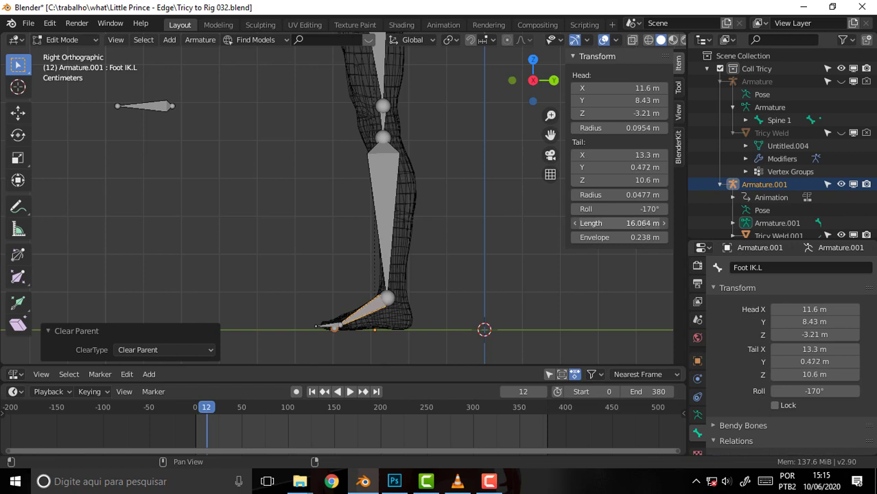
pyautogui.moveTo(659, 224); pyautogui.dragTo(656, 224)
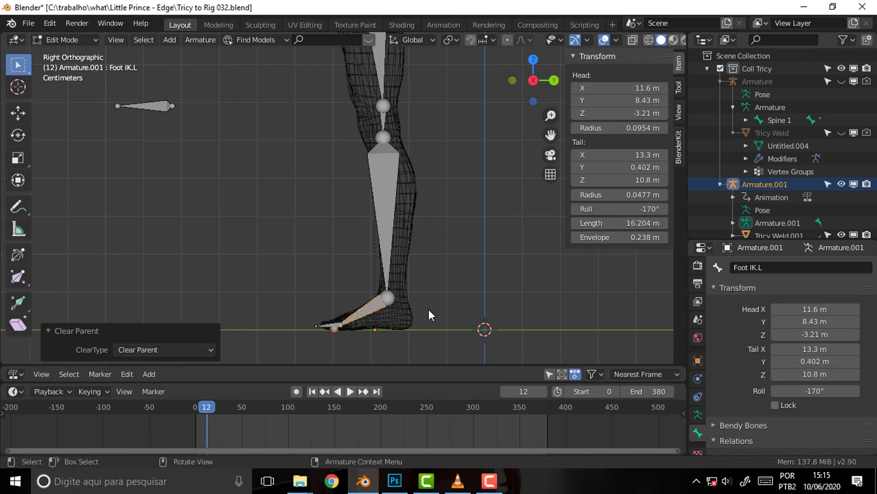
pyautogui.click(472, 178)
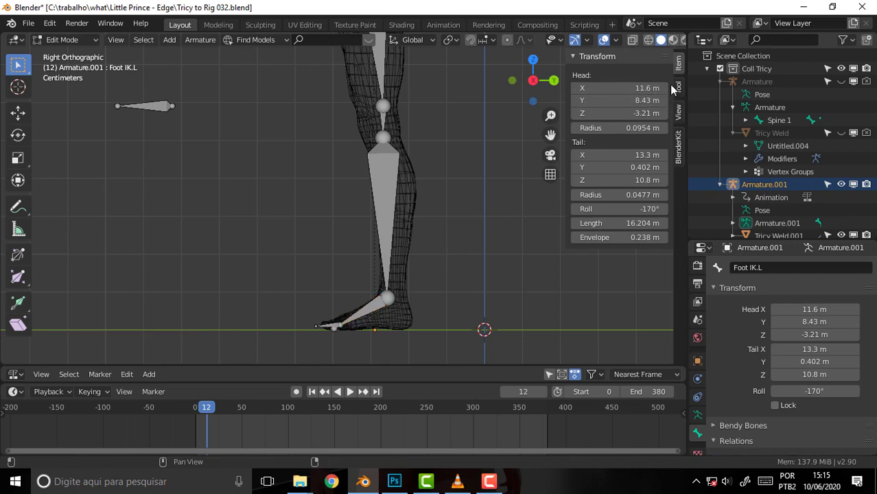
pyautogui.press('n')
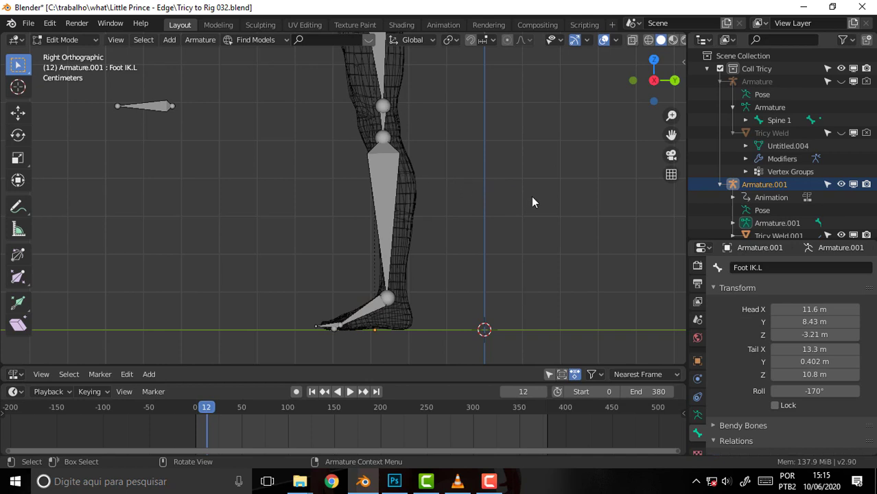
pyautogui.click(384, 107)
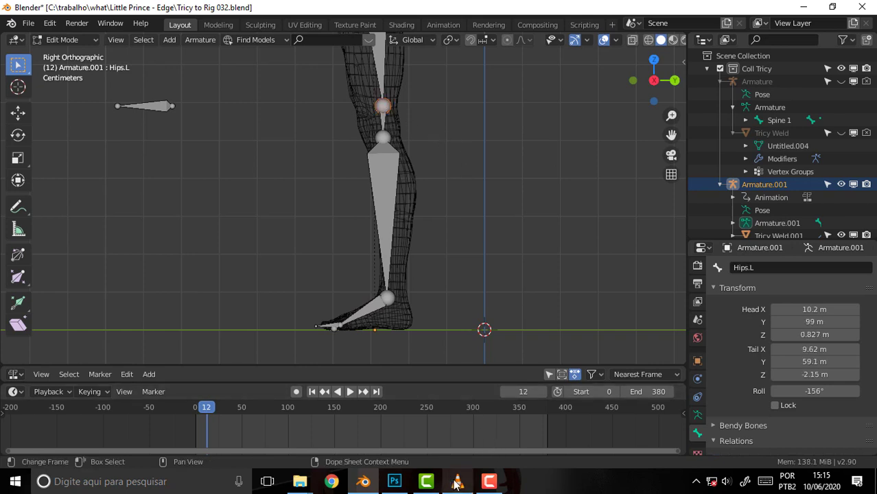
pyautogui.moveTo(489, 482)
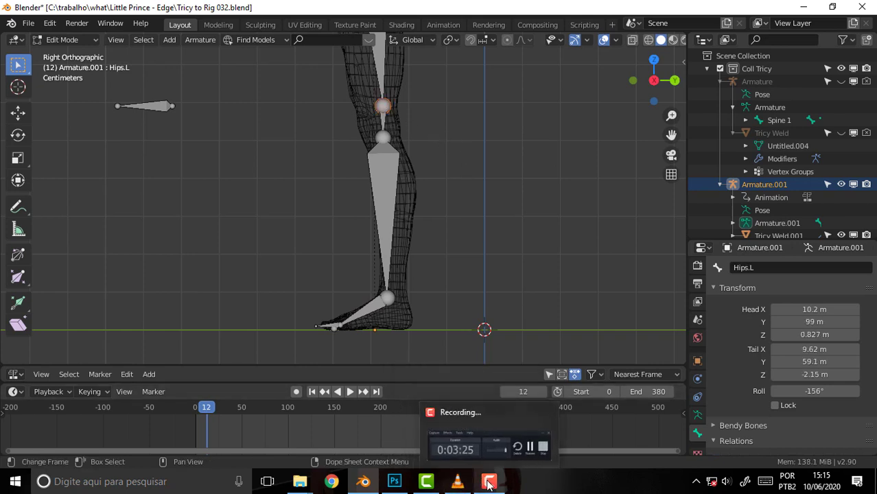
pyautogui.click(457, 483)
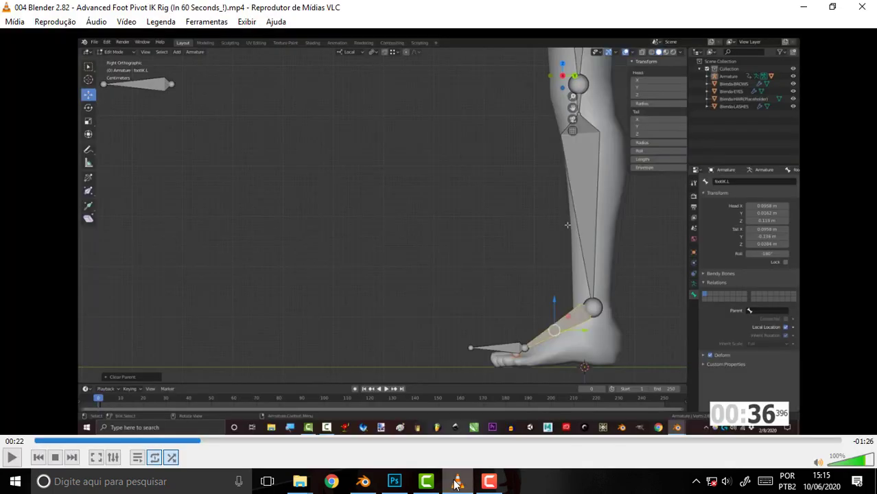
pyautogui.click(456, 483)
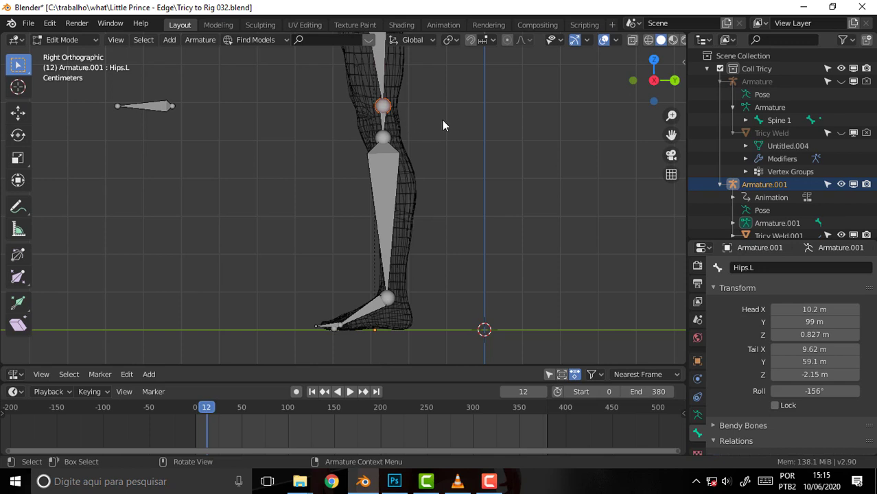
pyautogui.press('g')
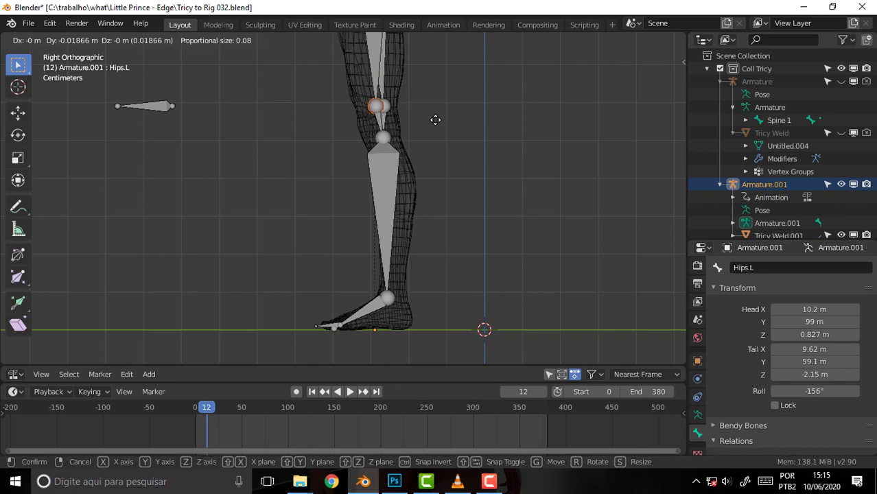
pyautogui.press('Escape')
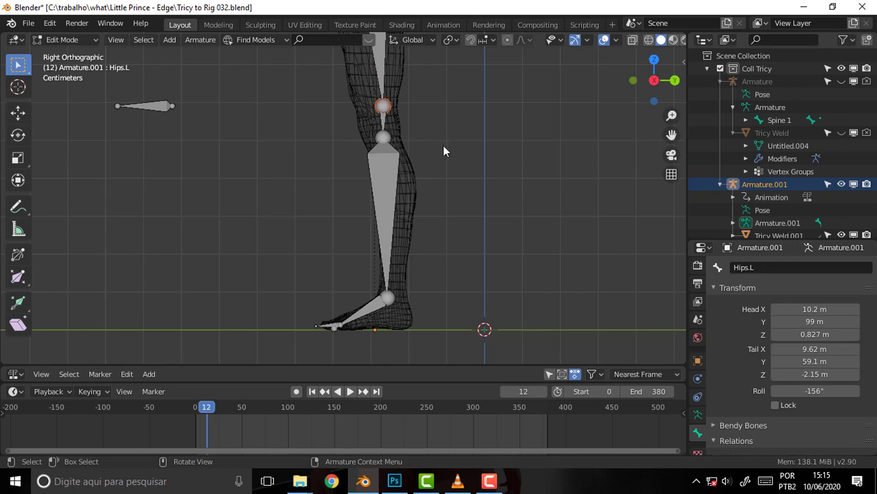
pyautogui.hotkey('alt', 'Tab')
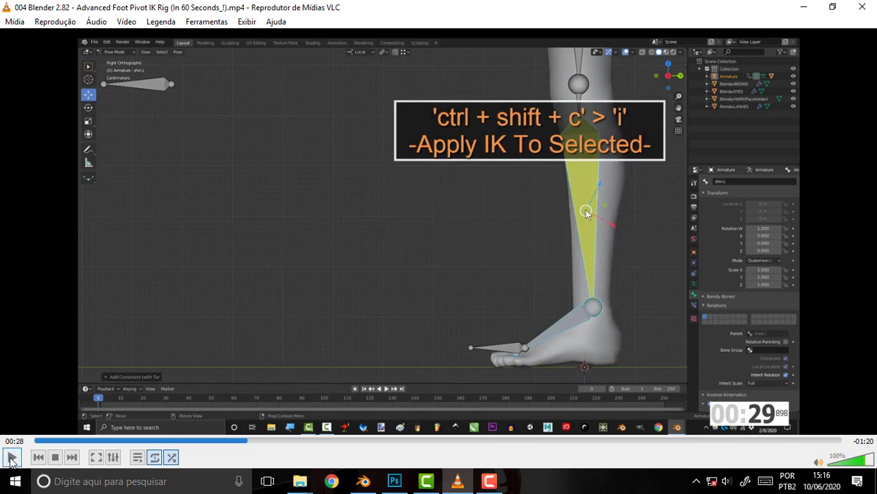
pyautogui.click(363, 481)
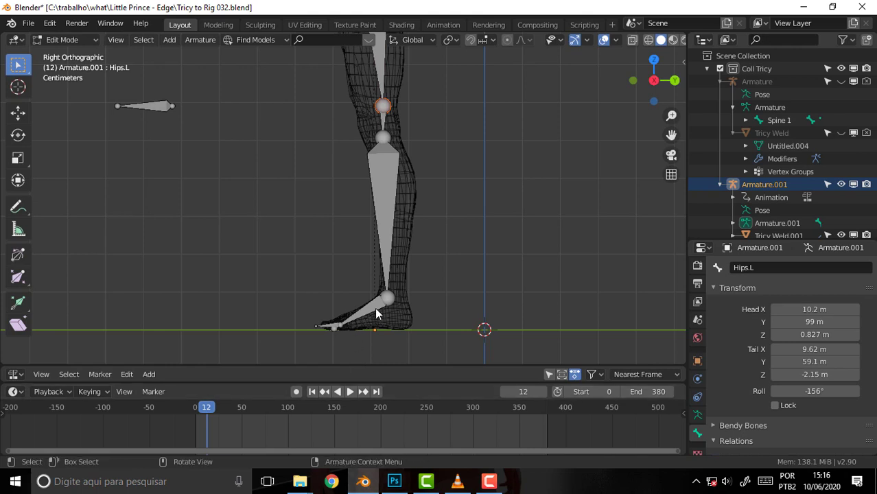
pyautogui.click(377, 310)
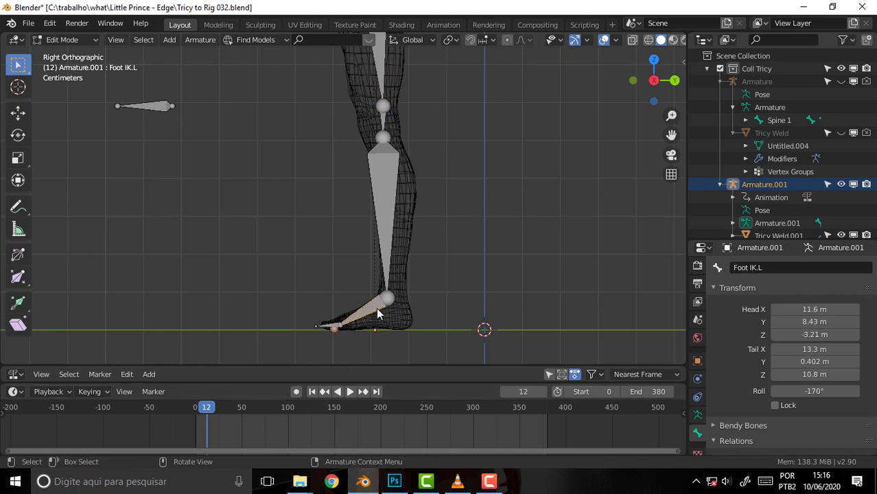
# Enter Pose Mode and add Shin.L as the active bone after Foot IK.L
pyautogui.click(62, 39)
pyautogui.click(72, 82)
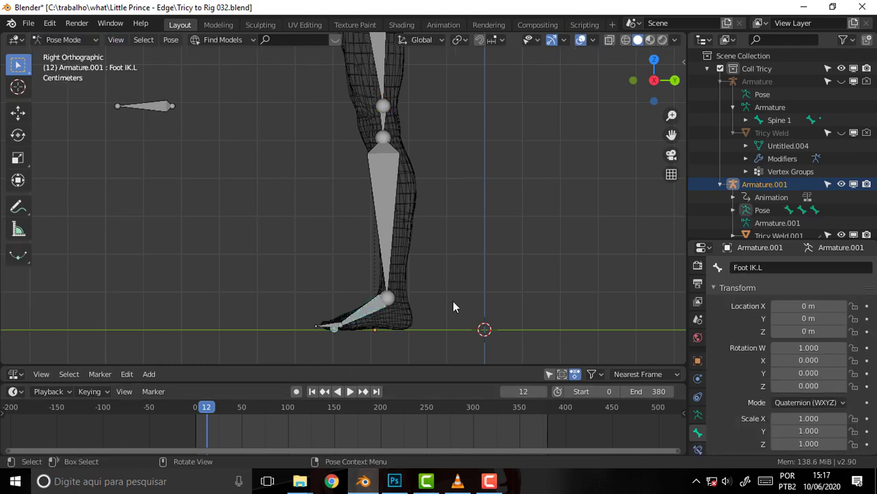
pyautogui.click(386, 189)
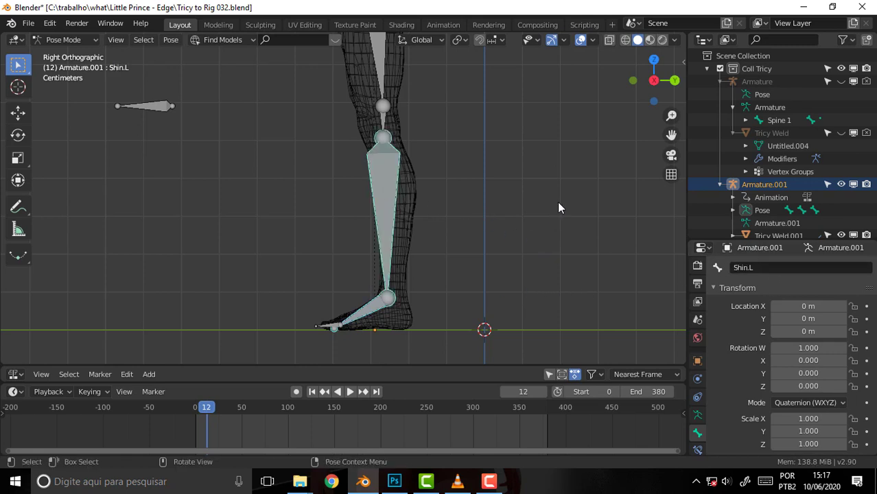
pyautogui.click(458, 484)
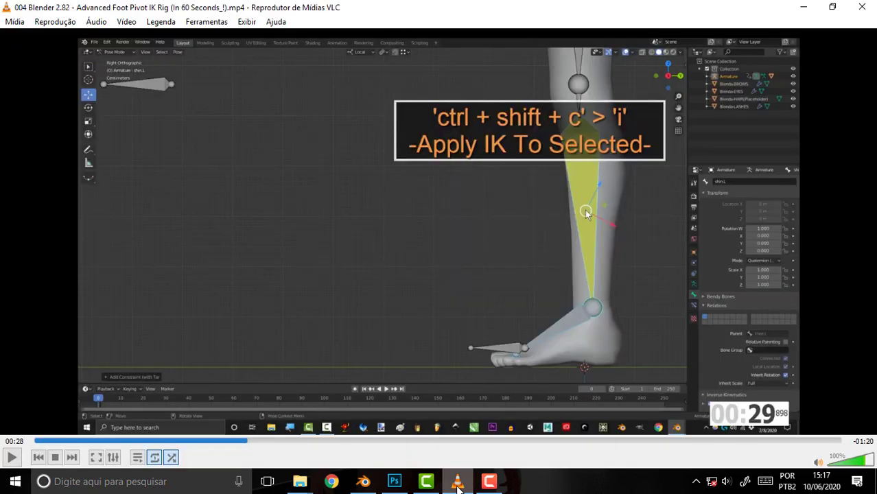
pyautogui.click(458, 486)
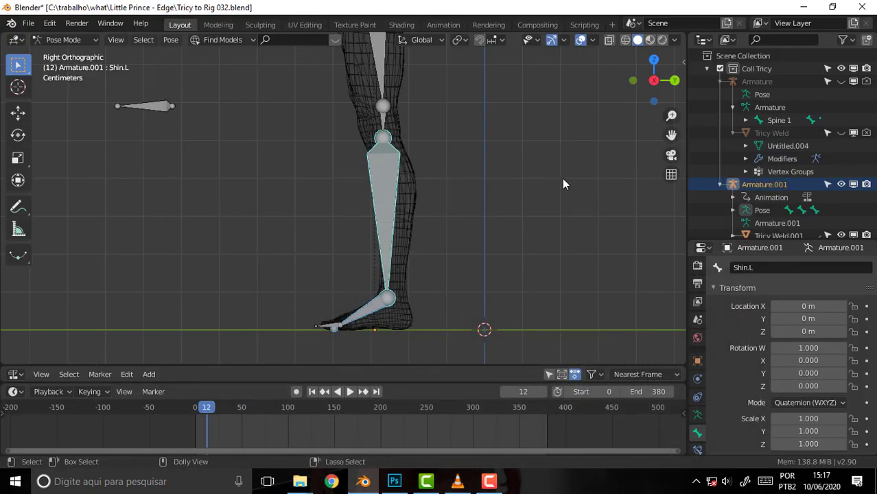
# Add an Inverse Kinematics constraint to Shin.L targeting Foot IK.L and view its settings
pyautogui.hotkey('ctrl', 'shift', 'c')
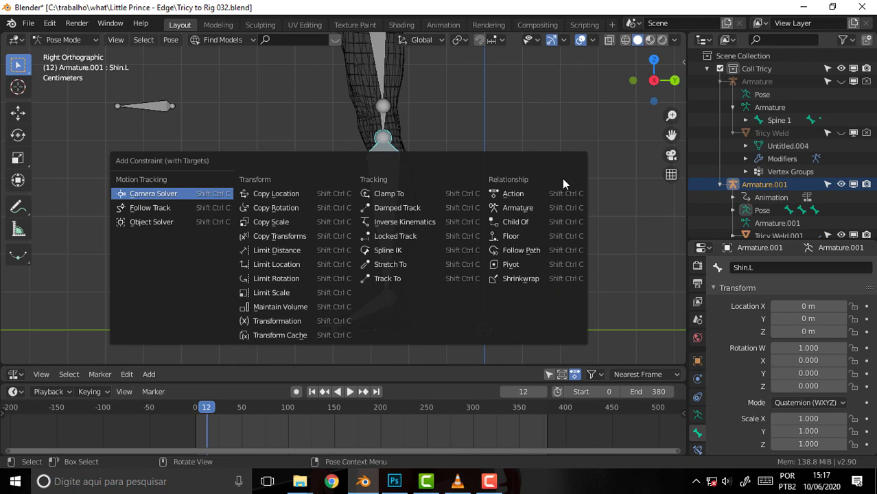
pyautogui.click(411, 223)
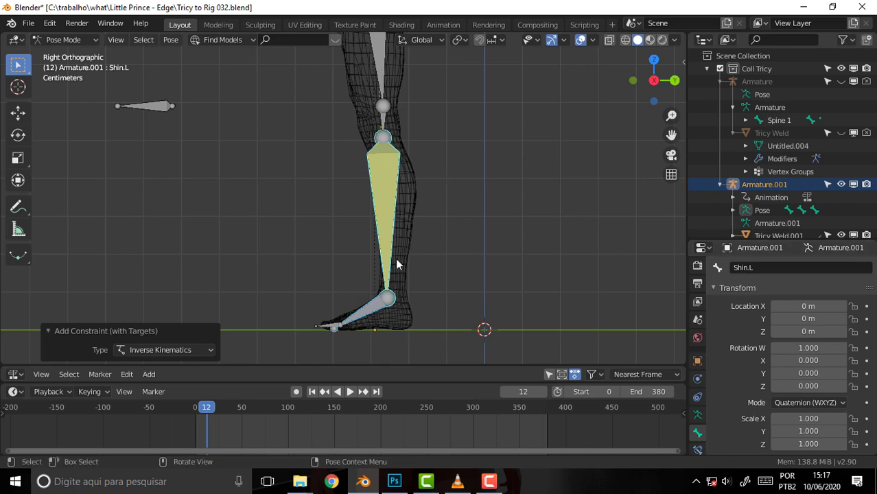
pyautogui.click(180, 330)
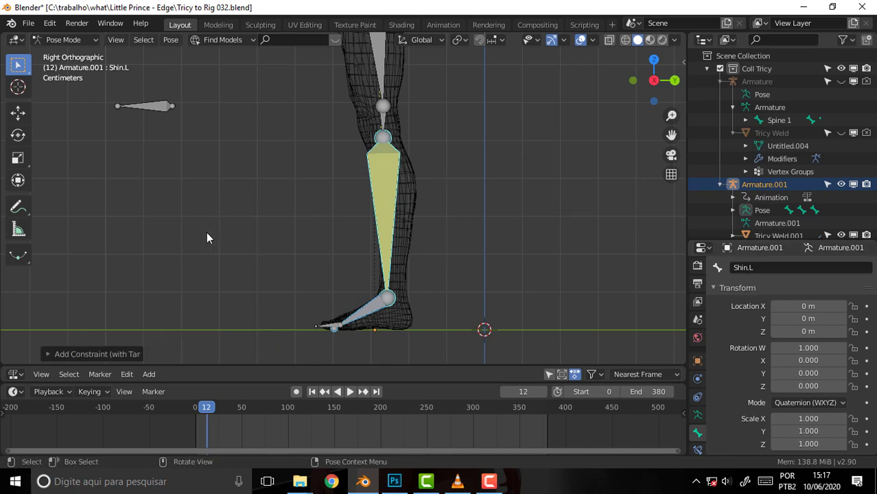
pyautogui.click(46, 354)
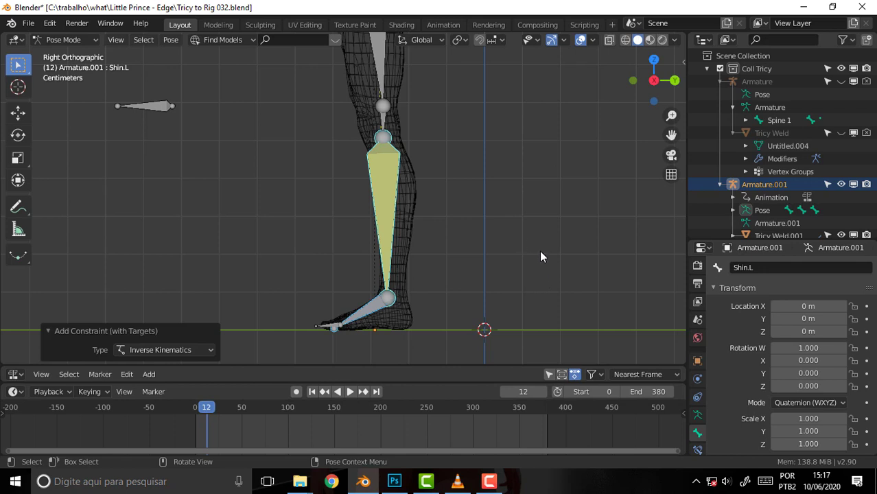
pyautogui.click(697, 450)
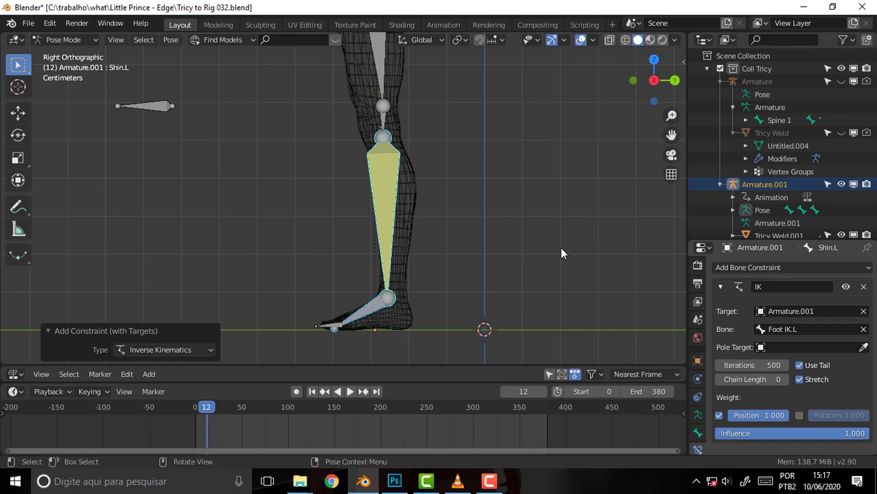
# With only Shin.L selected, set its IK pole target to Armature.001, bone Knee IK.L
pyautogui.click(384, 206)
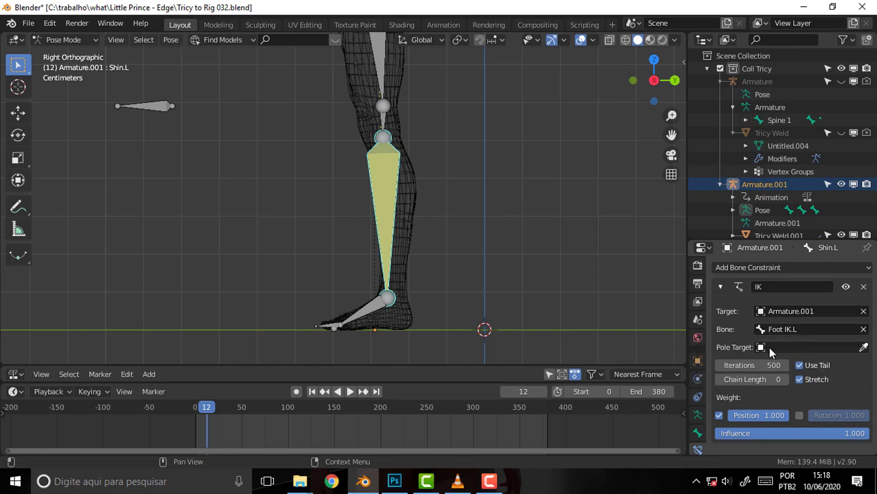
pyautogui.click(770, 349)
pyautogui.click(776, 226)
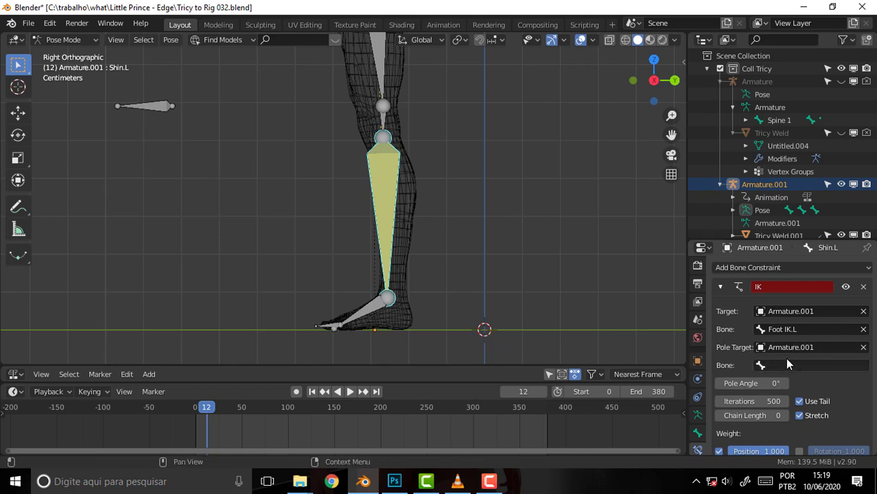
pyautogui.click(763, 367)
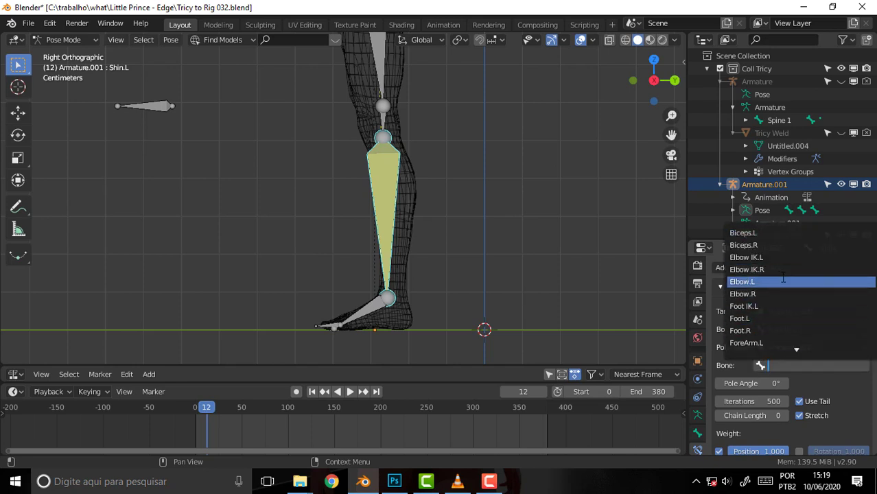
pyautogui.scroll(-10, 787, 281)
pyautogui.scroll(-6, 787, 282)
pyautogui.scroll(-7, 787, 282)
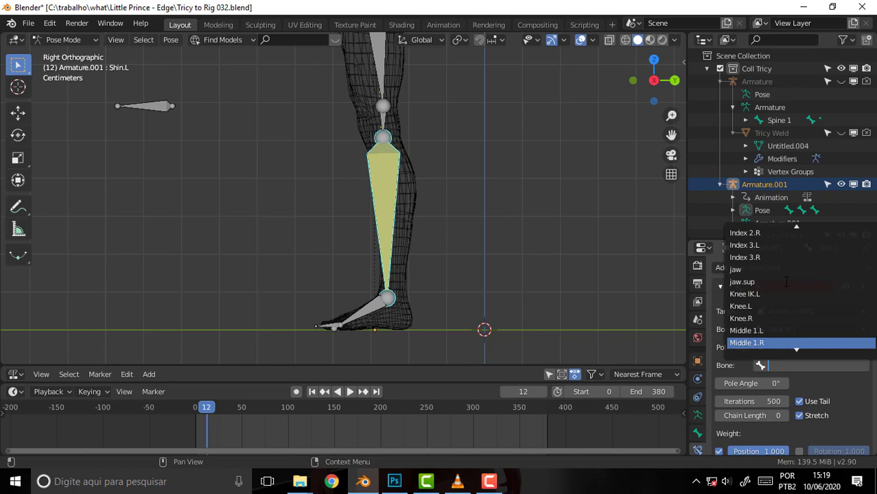
pyautogui.click(782, 294)
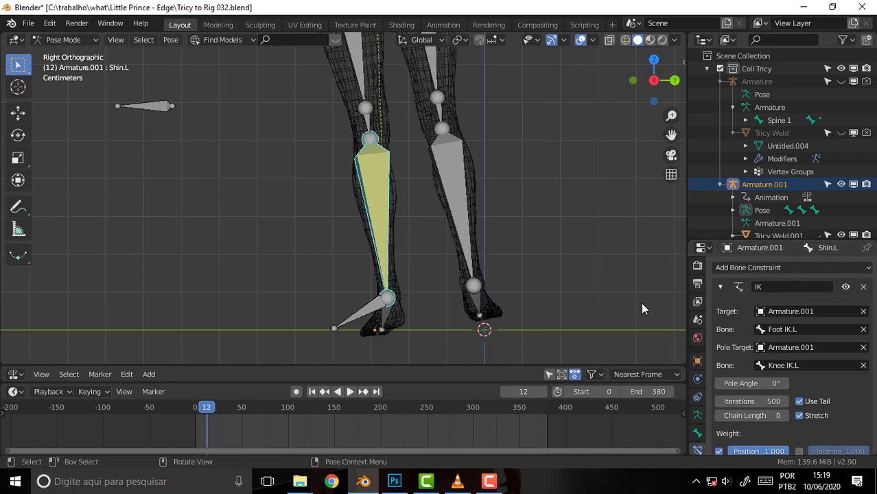
# Limit the Shin.L IK chain length to 1
pyautogui.click(773, 416)
pyautogui.write('1')
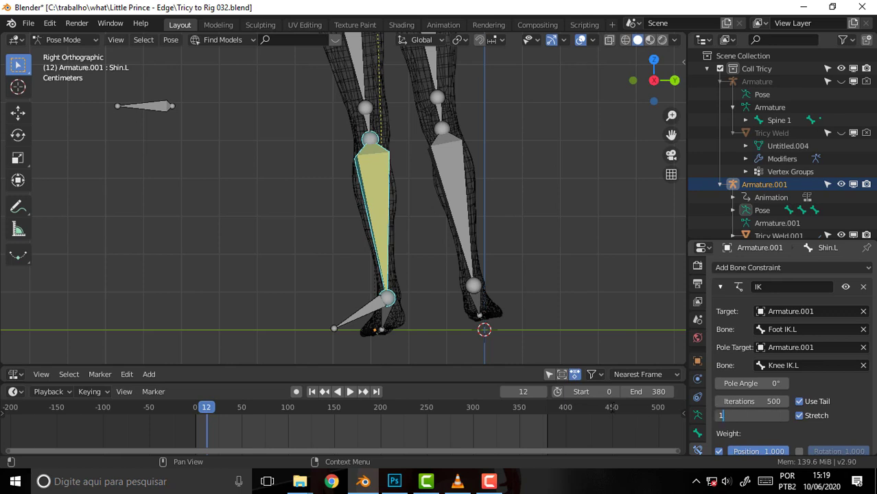
pyautogui.press('Return')
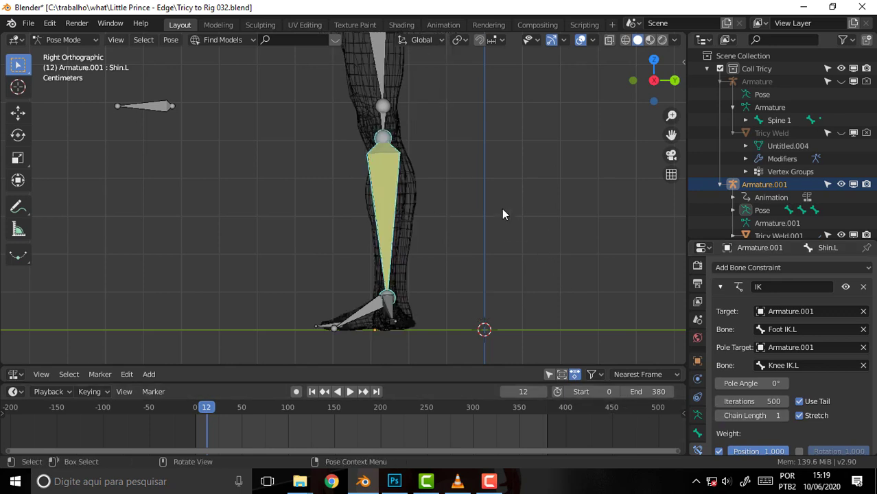
# Set the Shin.L IK pole angle to 90°
pyautogui.moveTo(455, 176)
pyautogui.mouseDown(button='middle')
pyautogui.moveTo(516, 261)
pyautogui.moveTo(440, 239)
pyautogui.moveTo(354, 180)
pyautogui.moveTo(479, 207)
pyautogui.moveTo(451, 199)
pyautogui.mouseUp(button='middle')
pyautogui.moveTo(752, 383)
pyautogui.mouseDown()
pyautogui.moveTo(741, 383)
pyautogui.moveTo(800, 383)
pyautogui.mouseUp()
pyautogui.click(752, 383)
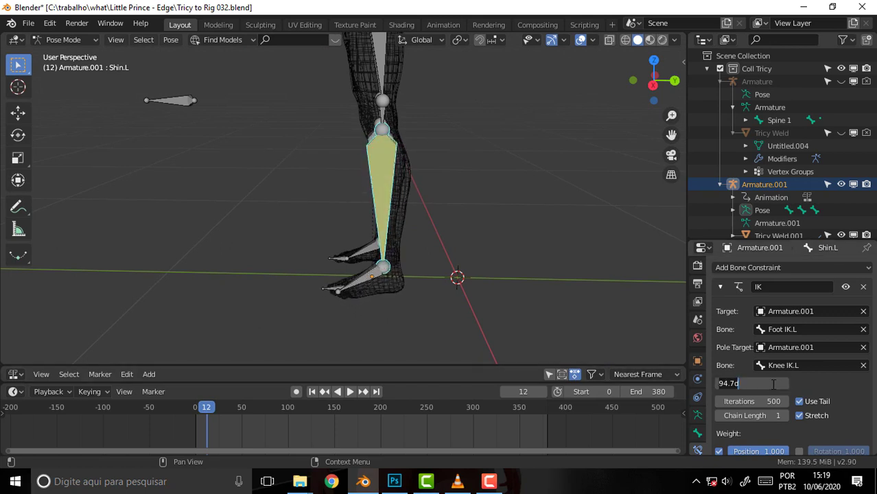
pyautogui.press('BackSpace')
pyautogui.press('BackSpace')
pyautogui.press('BackSpace')
pyautogui.write('90')
pyautogui.press('Return')
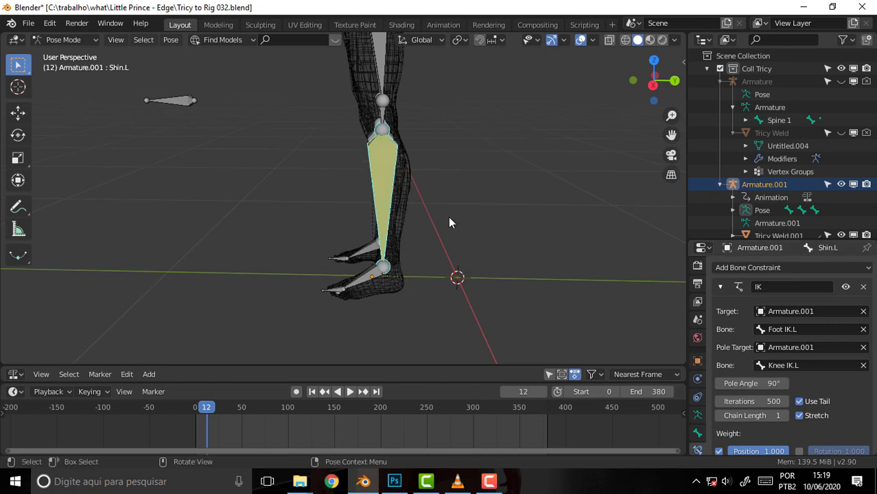
# Orbit, pan and zoom around the leg rig to check the shin stays inside the mesh
pyautogui.moveTo(448, 216)
pyautogui.mouseDown(button='middle')
pyautogui.moveTo(496, 208)
pyautogui.moveTo(597, 246)
pyautogui.moveTo(607, 266)
pyautogui.moveTo(420, 159)
pyautogui.moveTo(542, 157)
pyautogui.moveTo(552, 161)
pyautogui.moveTo(363, 150)
pyautogui.moveTo(349, 192)
pyautogui.moveTo(428, 199)
pyautogui.moveTo(437, 170)
pyautogui.mouseUp(button='middle')
pyautogui.scroll(-3, 533, 169)
pyautogui.scroll(3, 534, 170)
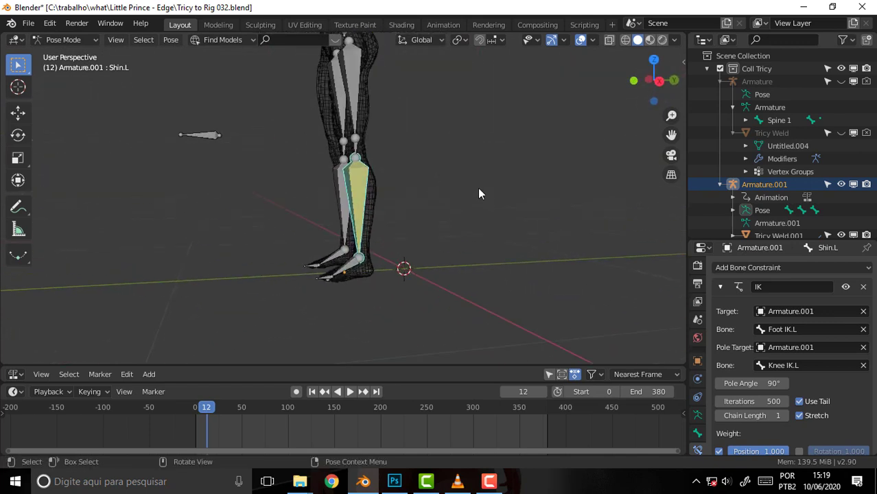
pyautogui.moveTo(674, 135)
pyautogui.mouseDown(button='middle')
pyautogui.moveTo(535, 148)
pyautogui.moveTo(522, 171)
pyautogui.mouseUp(button='middle')
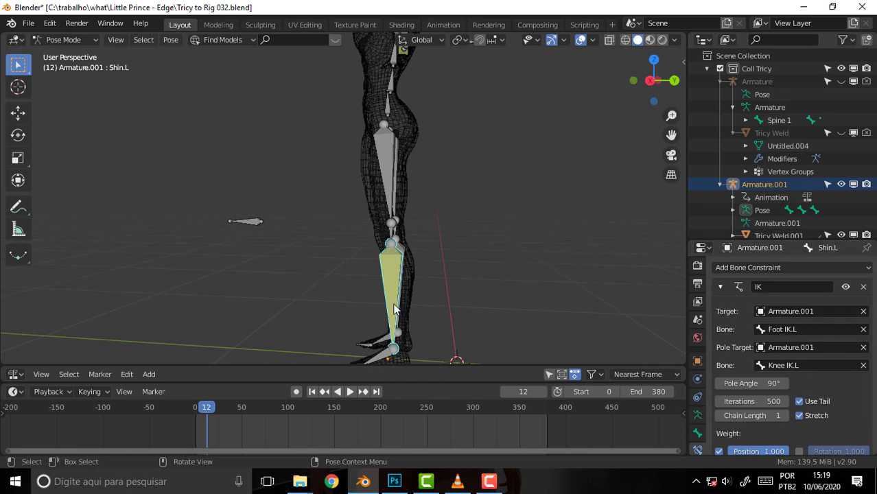
pyautogui.scroll(-2, 557, 208)
pyautogui.scroll(2, 556, 208)
pyautogui.moveTo(671, 135); pyautogui.dragTo(663, 91)
pyautogui.scroll(1, 534, 201)
pyautogui.scroll(2, 535, 200)
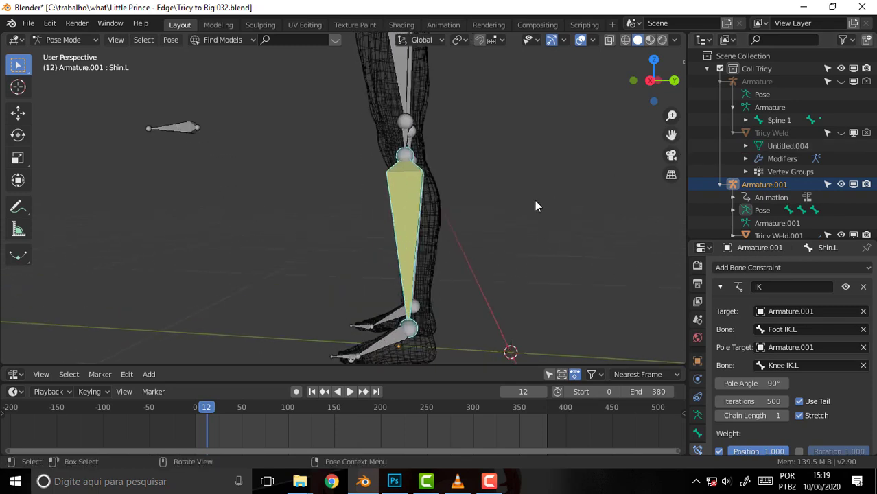
pyautogui.moveTo(535, 200)
pyautogui.mouseDown(button='middle')
pyautogui.moveTo(573, 190)
pyautogui.moveTo(545, 204)
pyautogui.mouseUp(button='middle')
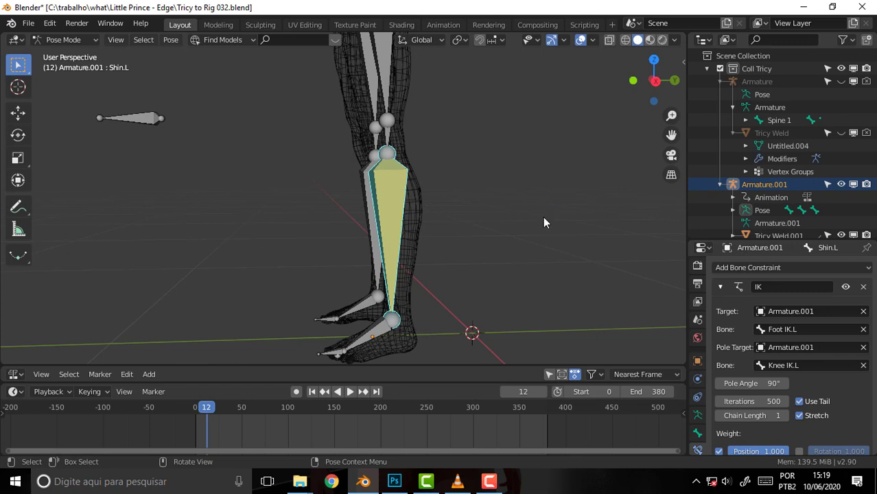
pyautogui.scroll(-1, 526, 170)
pyautogui.scroll(-1, 526, 170)
pyautogui.scroll(1, 526, 170)
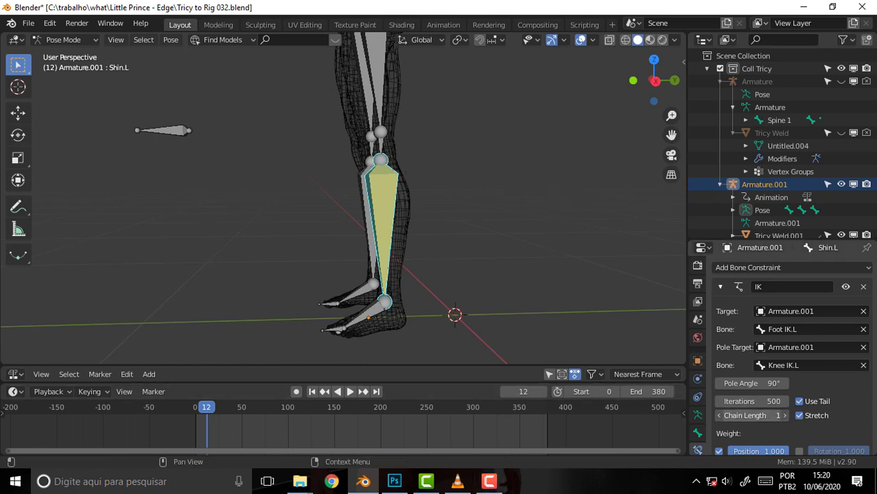
# Change the Shin.L IK chain length to 3 and orbit to check the thigh follows
pyautogui.click(748, 415)
pyautogui.write('3')
pyautogui.press('Return')
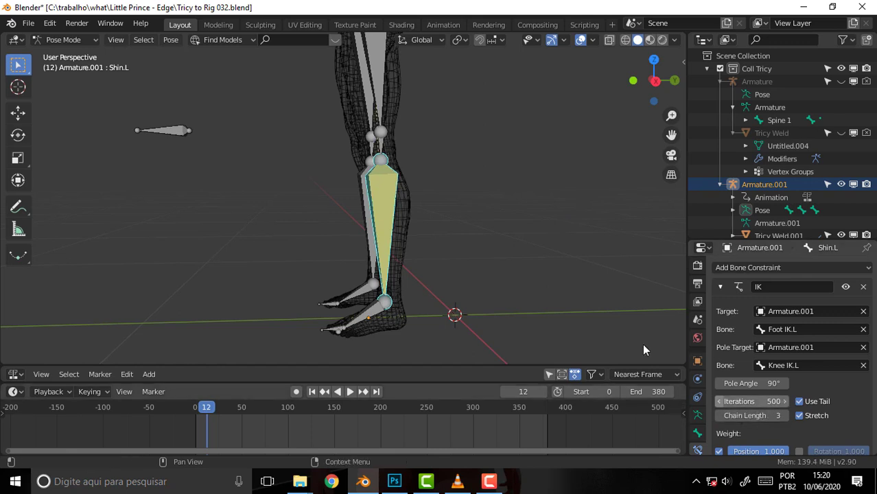
pyautogui.moveTo(510, 225)
pyautogui.mouseDown(button='middle')
pyautogui.moveTo(611, 230)
pyautogui.moveTo(543, 230)
pyautogui.moveTo(492, 188)
pyautogui.moveTo(488, 224)
pyautogui.moveTo(487, 209)
pyautogui.mouseUp(button='middle')
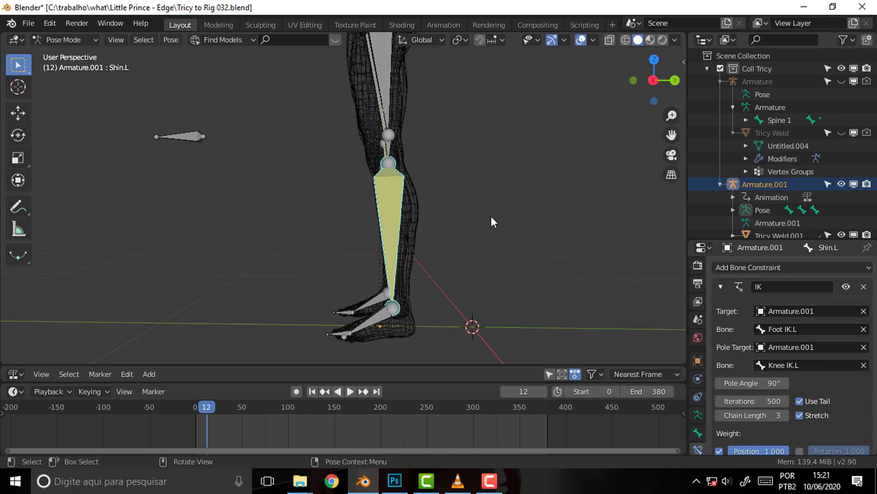
pyautogui.scroll(-1, 492, 222)
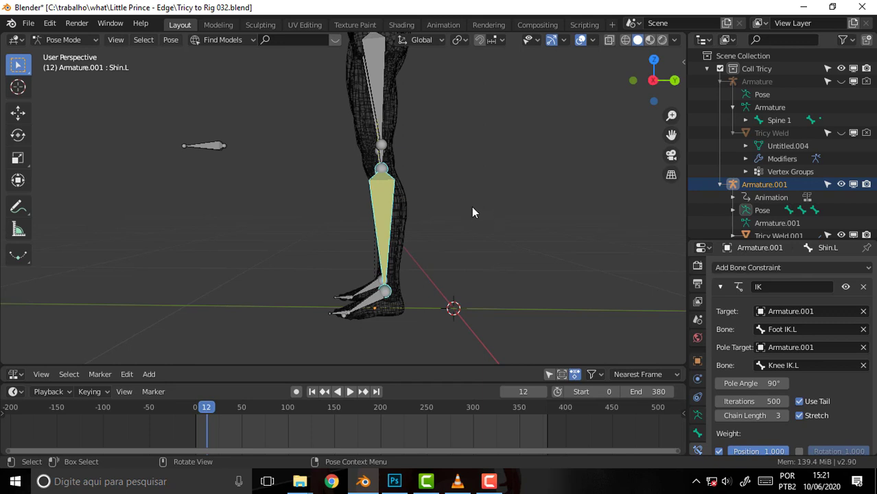
pyautogui.scroll(-3, 482, 182)
pyautogui.scroll(3, 482, 182)
pyautogui.scroll(1, 482, 182)
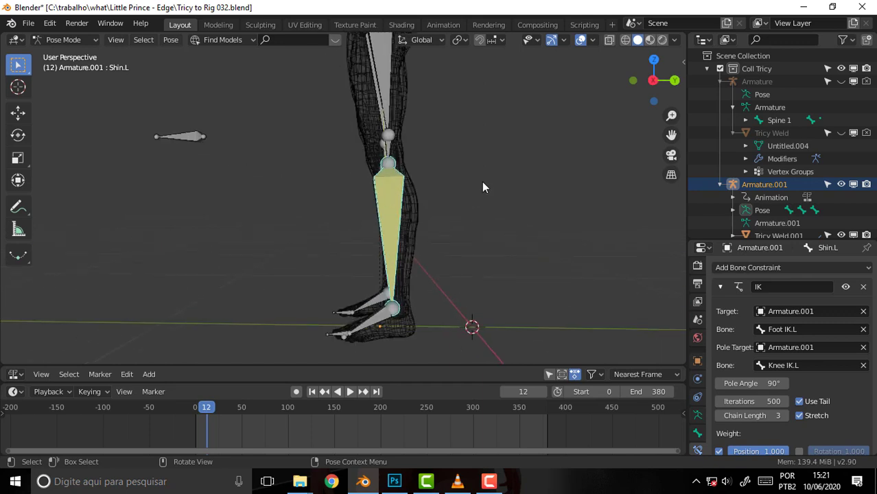
pyautogui.moveTo(487, 179)
pyautogui.mouseDown(button='middle')
pyautogui.moveTo(529, 174)
pyautogui.moveTo(494, 180)
pyautogui.mouseUp(button='middle')
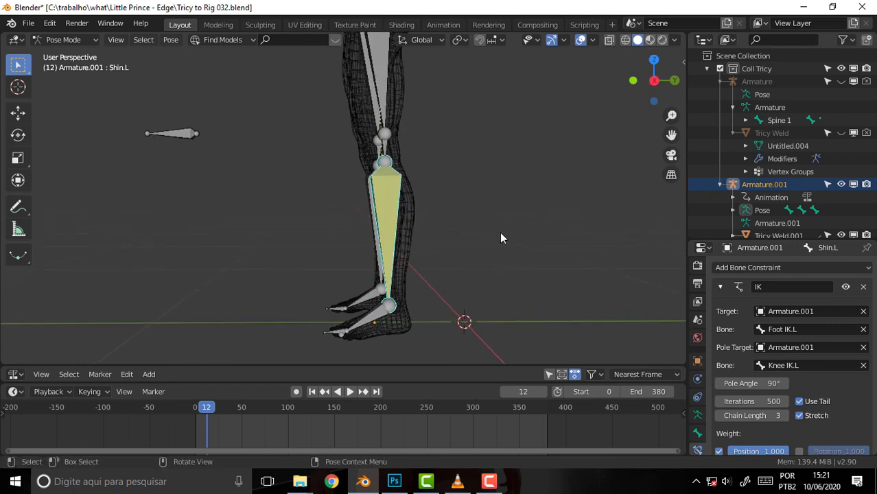
pyautogui.scroll(2, 499, 233)
pyautogui.moveTo(671, 135); pyautogui.dragTo(688, 59)
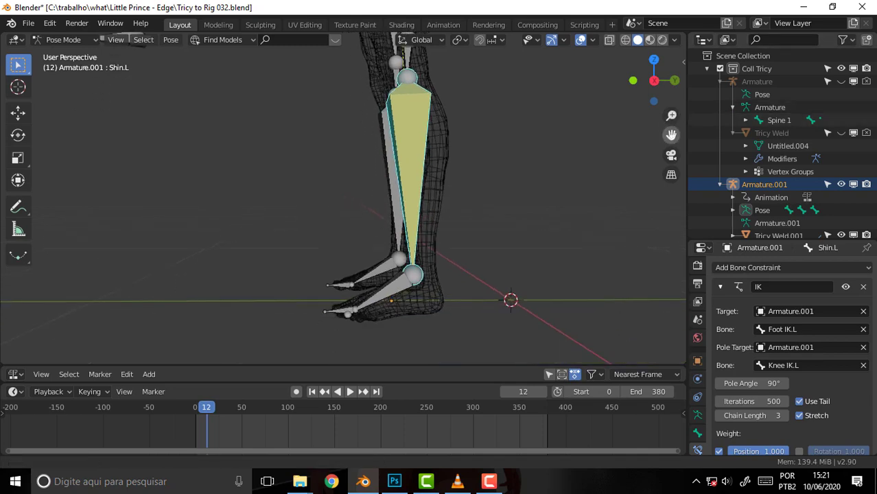
pyautogui.scroll(3, 563, 180)
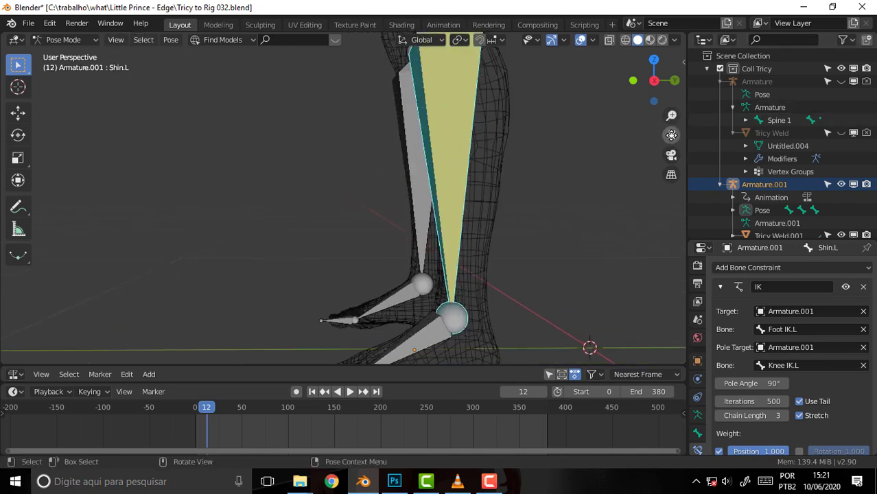
pyautogui.scroll(-2, 479, 299)
pyautogui.scroll(-1, 478, 299)
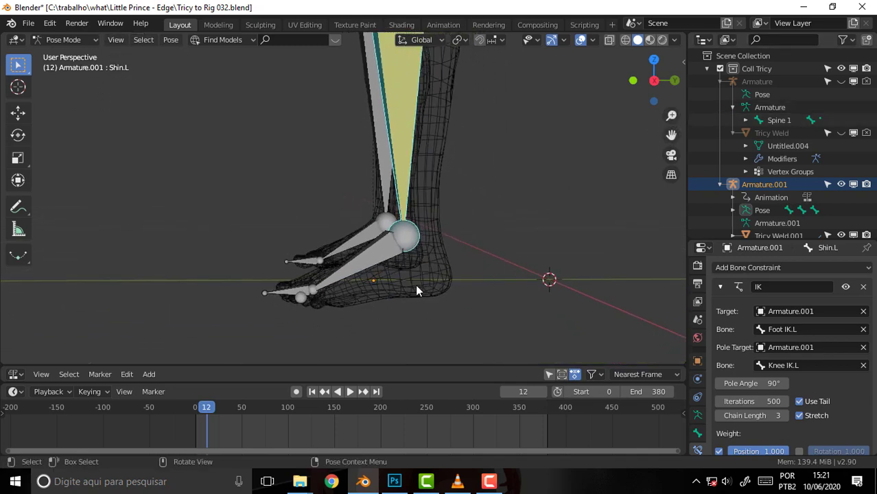
pyautogui.moveTo(479, 269)
pyautogui.mouseDown(button='middle')
pyautogui.moveTo(536, 252)
pyautogui.moveTo(566, 273)
pyautogui.moveTo(566, 308)
pyautogui.mouseUp(button='middle')
# Select Foot.L, then add Foot IK.L as the active bone, glancing at the tutorial
pyautogui.click(289, 220)
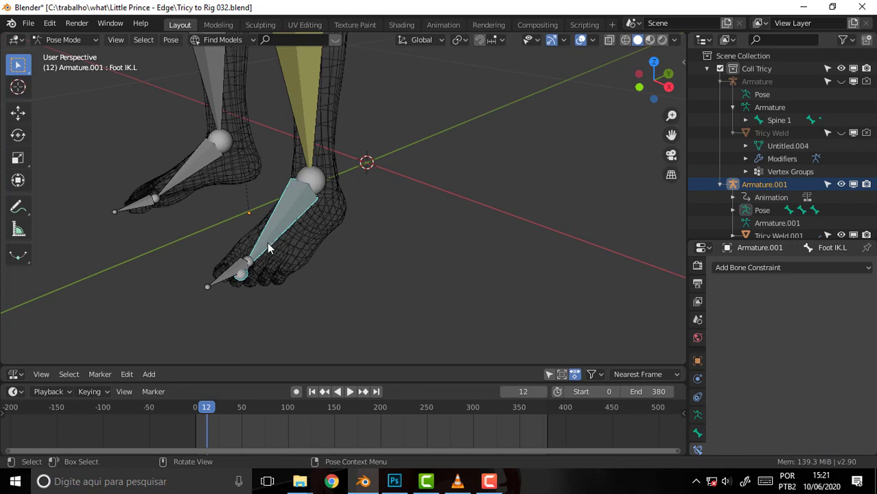
pyautogui.click(251, 261)
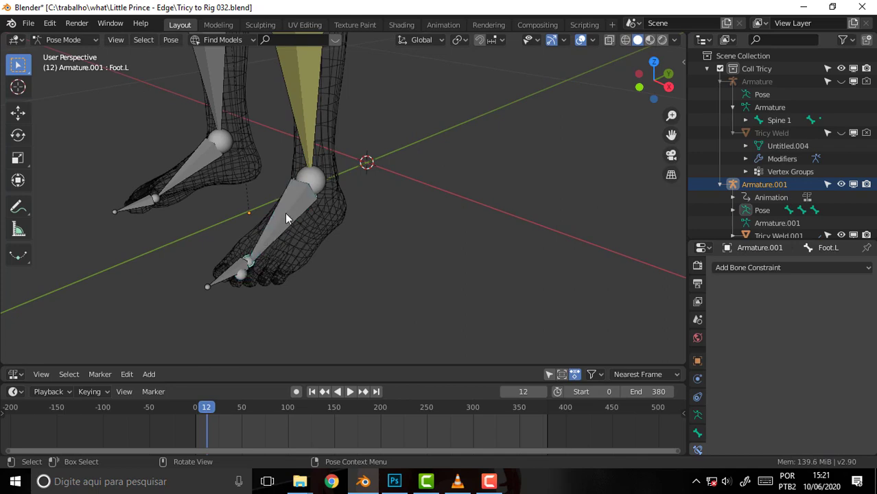
pyautogui.moveTo(526, 199)
pyautogui.mouseDown(button='middle')
pyautogui.moveTo(405, 165)
pyautogui.moveTo(423, 172)
pyautogui.mouseUp(button='middle')
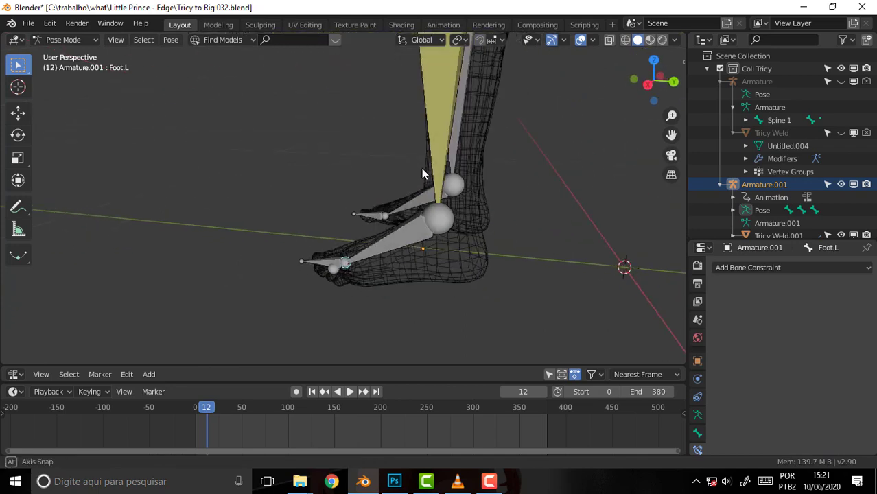
pyautogui.moveTo(513, 203)
pyautogui.mouseDown(button='middle')
pyautogui.moveTo(580, 170)
pyautogui.moveTo(584, 181)
pyautogui.mouseUp(button='middle')
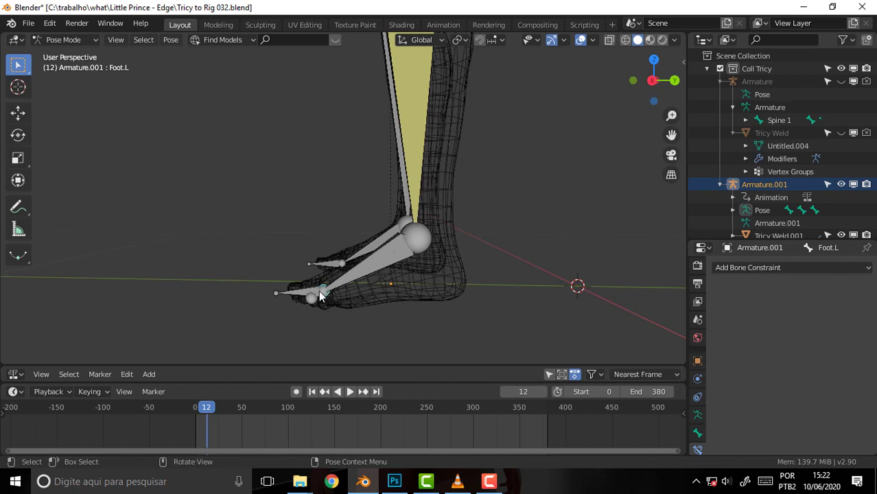
pyautogui.click(375, 266)
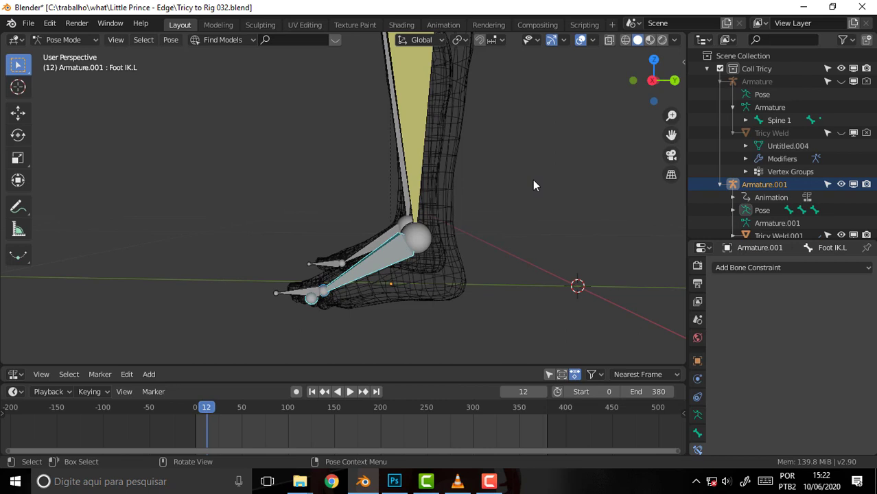
pyautogui.click(458, 482)
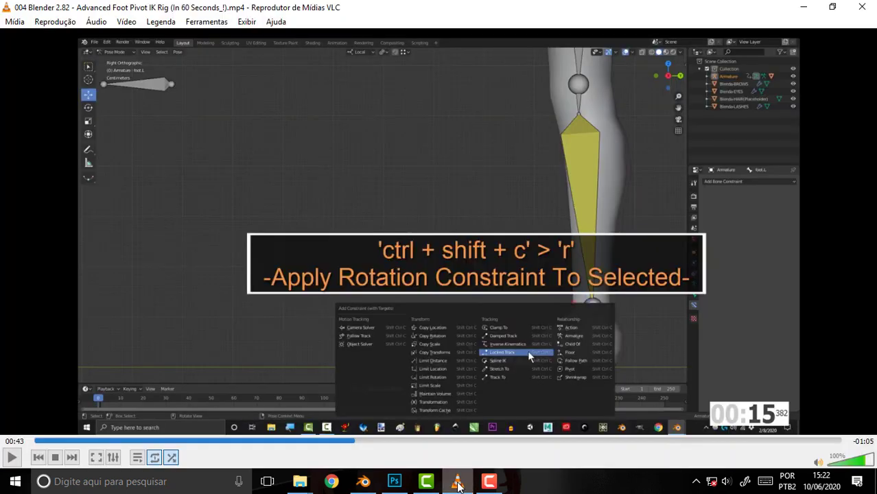
pyautogui.click(458, 483)
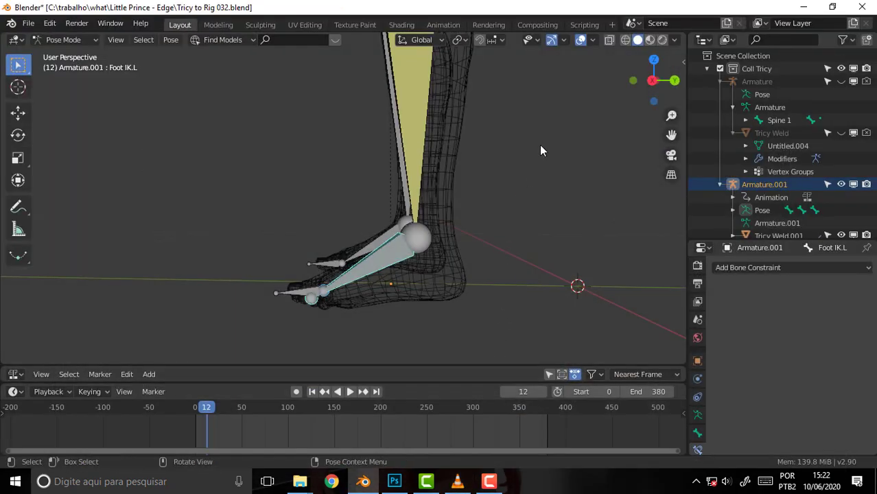
# Add a Copy Rotation constraint to Foot IK.L, then start moving the Foot IK.L control
pyautogui.hotkey('shift', 'ctrl', 'c')
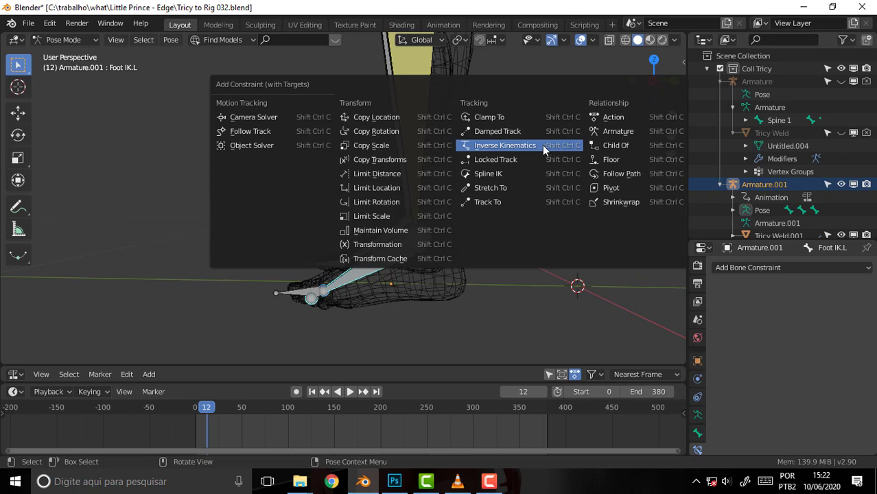
pyautogui.click(391, 133)
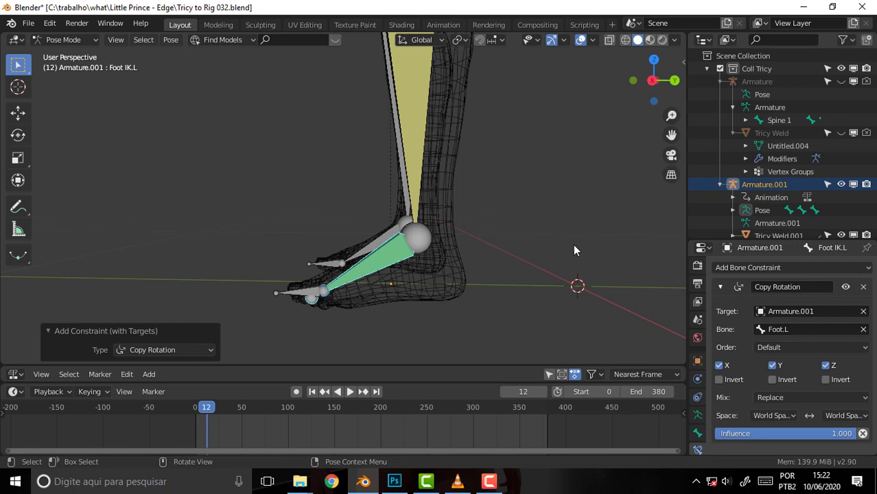
pyautogui.click(416, 238)
pyautogui.click(405, 256)
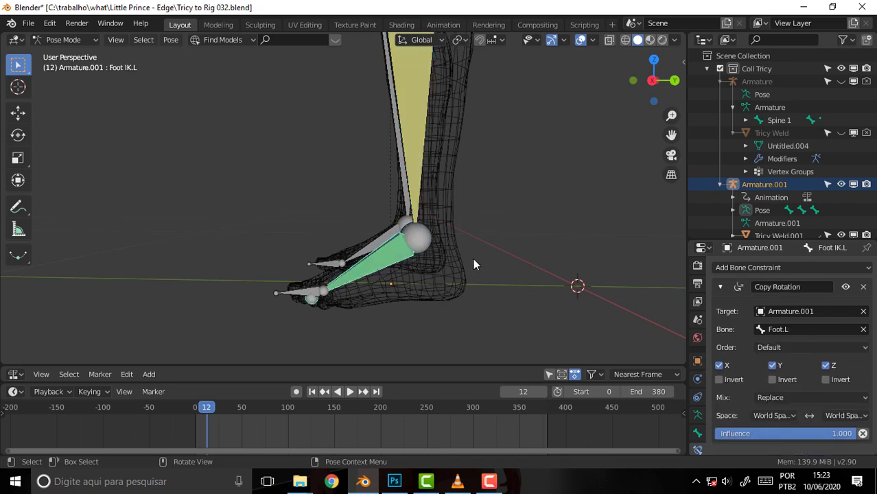
pyautogui.press('g')
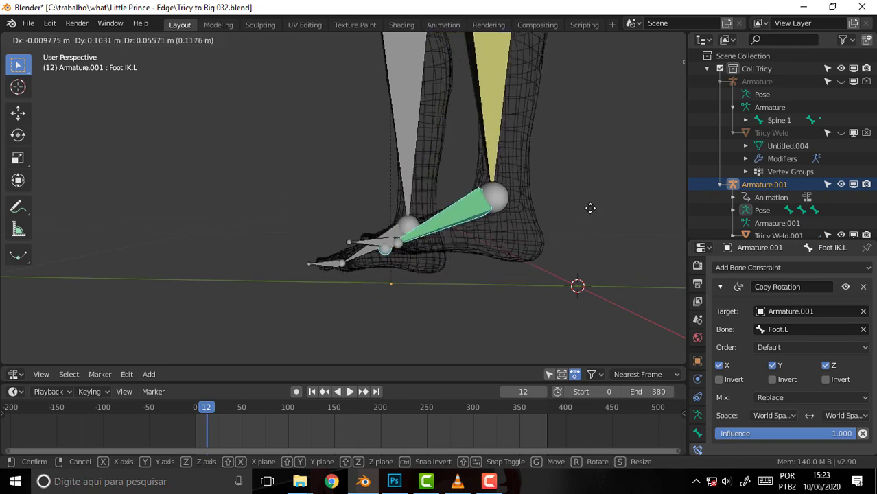
# Confirm the foot control move, then undo it to restore the leg
pyautogui.click(557, 221)
pyautogui.scroll(-2, 572, 204)
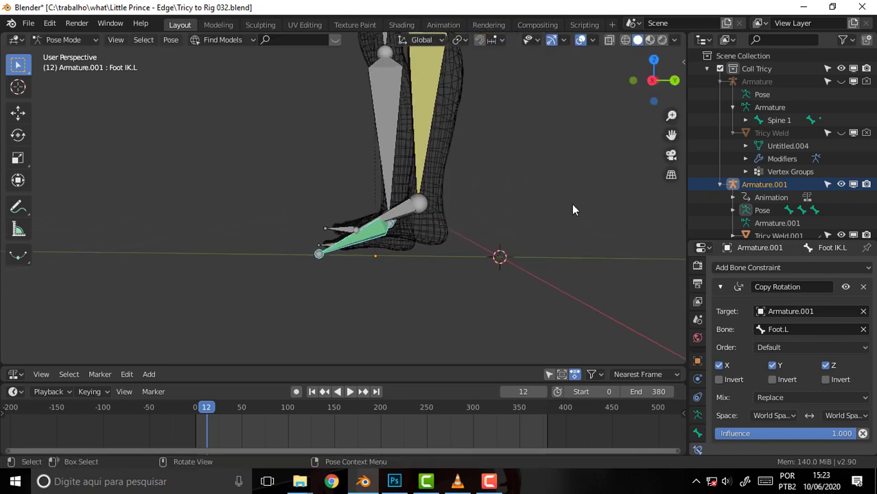
pyautogui.scroll(-3, 571, 204)
pyautogui.hotkey('ctrl', 'z')
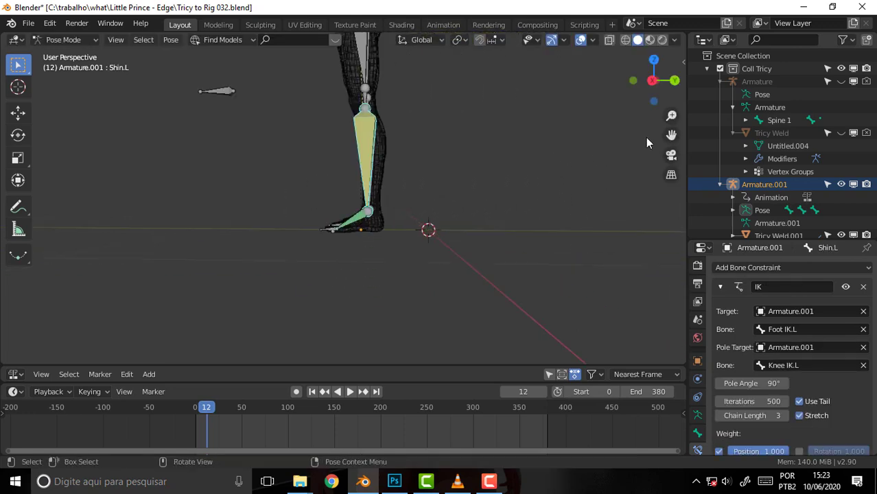
# Test-rotate the Foot.L bone
pyautogui.moveTo(672, 135); pyautogui.dragTo(637, 145)
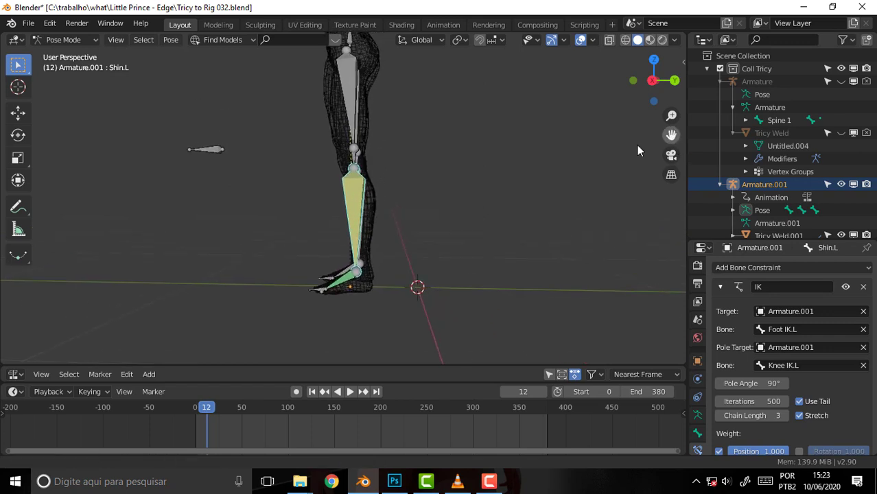
pyautogui.click(360, 276)
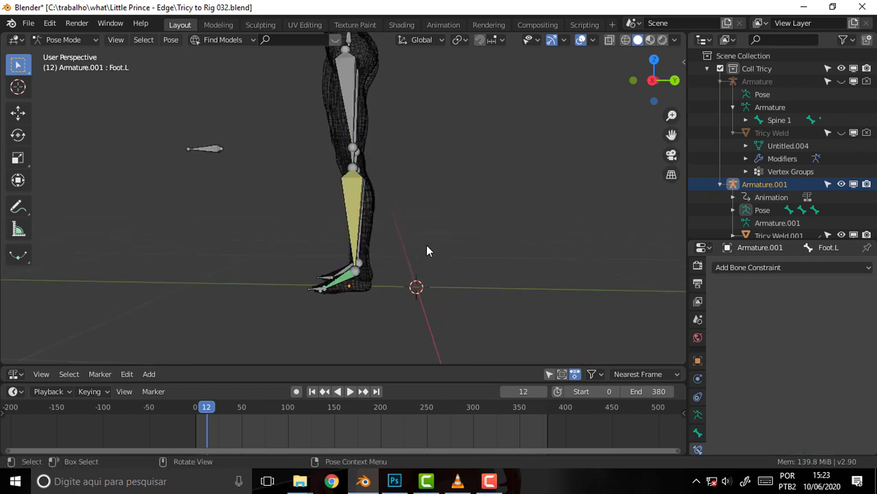
pyautogui.press('r')
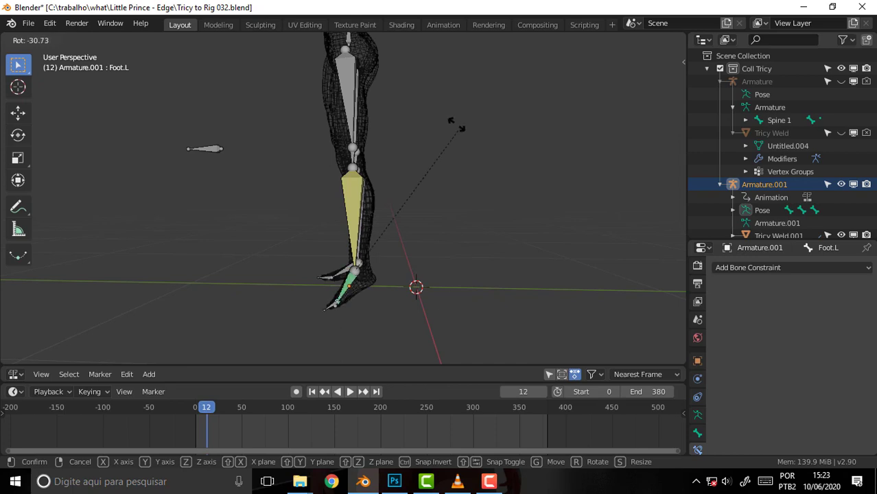
pyautogui.click(456, 247)
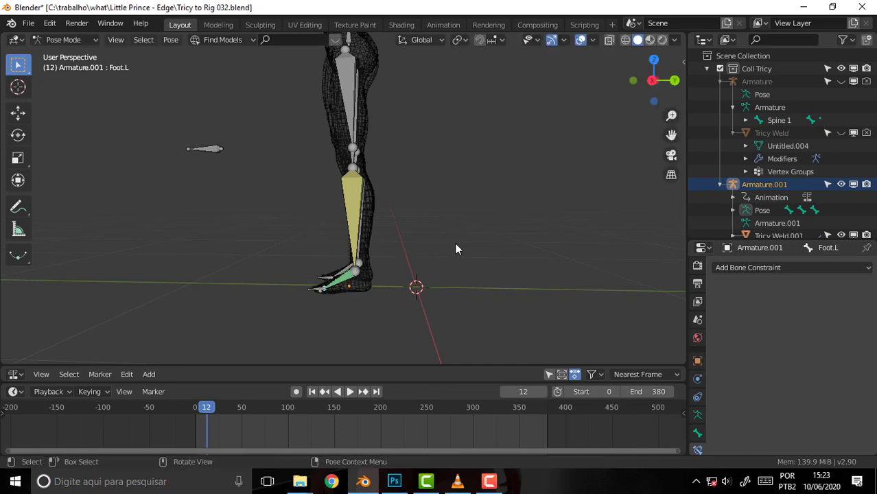
pyautogui.scroll(2, 456, 247)
pyautogui.moveTo(456, 247)
pyautogui.mouseDown(button='middle')
pyautogui.moveTo(584, 249)
pyautogui.moveTo(513, 250)
pyautogui.mouseUp(button='middle')
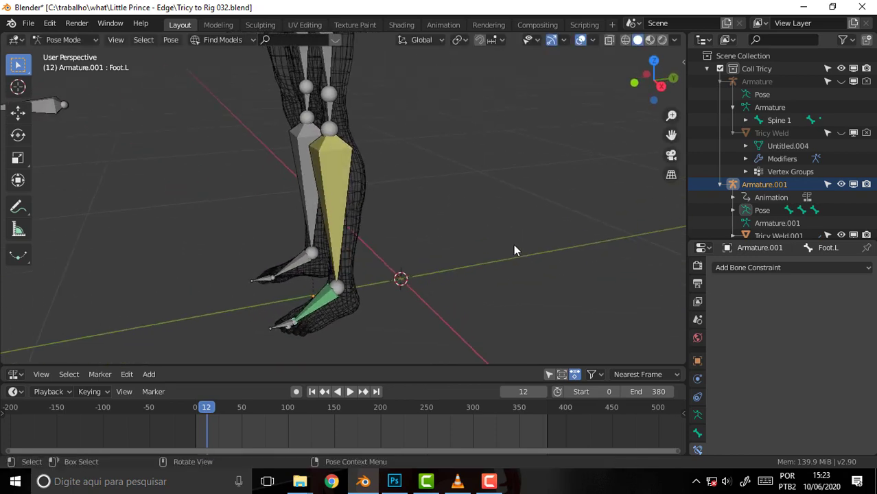
# Try rotating Shin.L around its X axis, then cancel the rotation
pyautogui.click(333, 144)
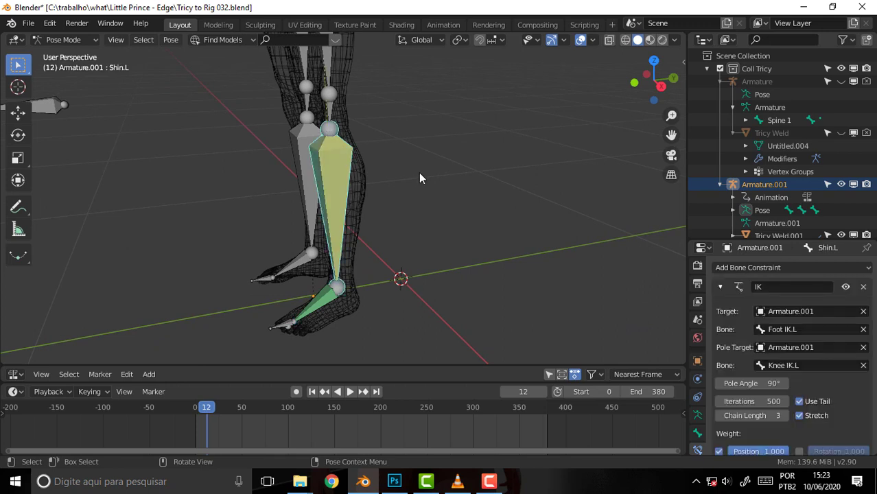
pyautogui.press('r')
pyautogui.press('x')
pyautogui.press('x')
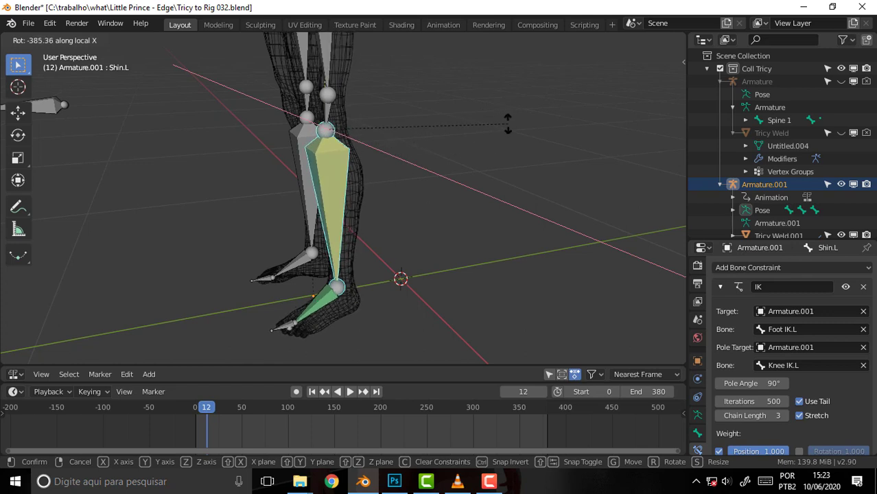
pyautogui.rightClick(422, 142)
pyautogui.scroll(-2, 422, 143)
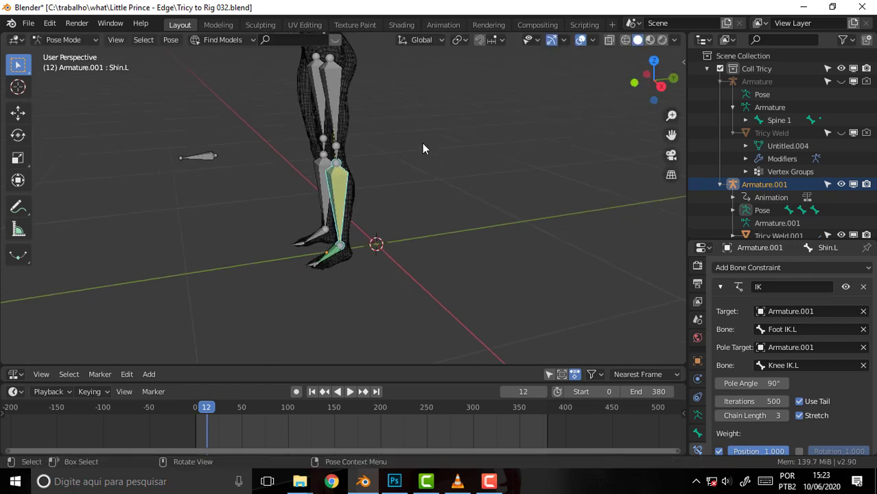
pyautogui.click(208, 158)
pyautogui.moveTo(394, 162); pyautogui.dragTo(416, 192, button='middle')
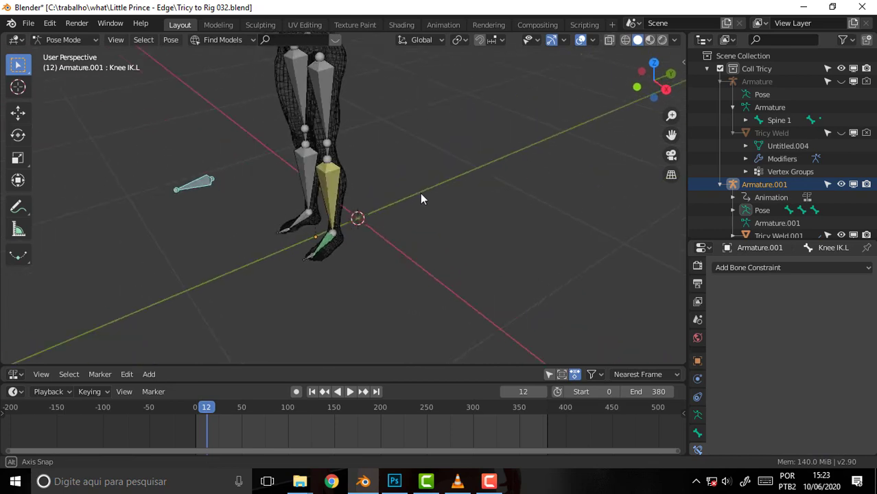
pyautogui.press('g')
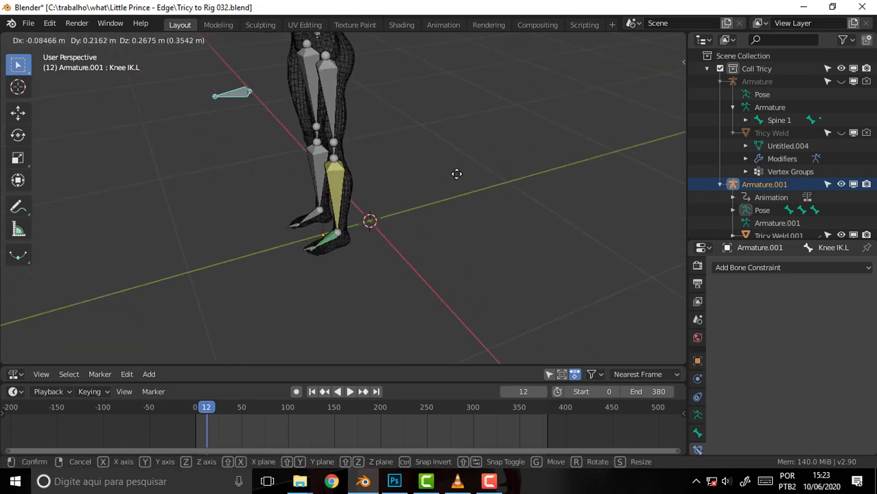
pyautogui.rightClick(429, 160)
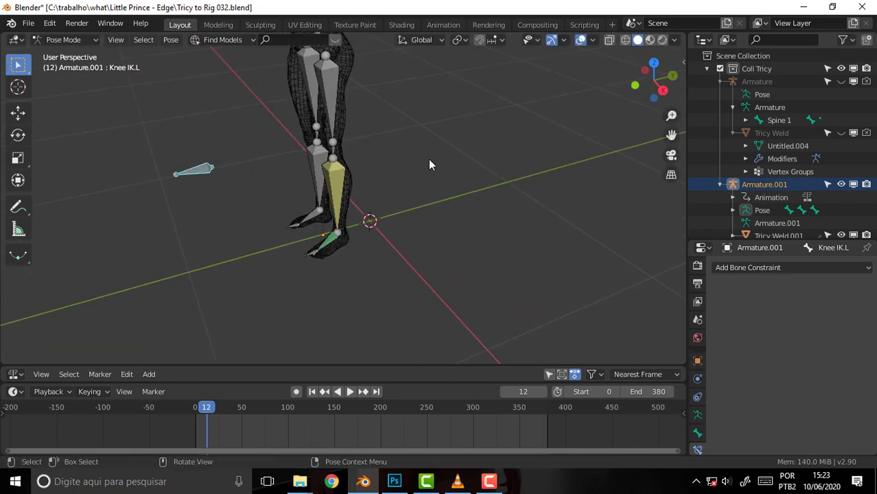
pyautogui.moveTo(423, 155)
pyautogui.mouseDown(button='middle')
pyautogui.moveTo(399, 147)
pyautogui.moveTo(394, 190)
pyautogui.mouseUp(button='middle')
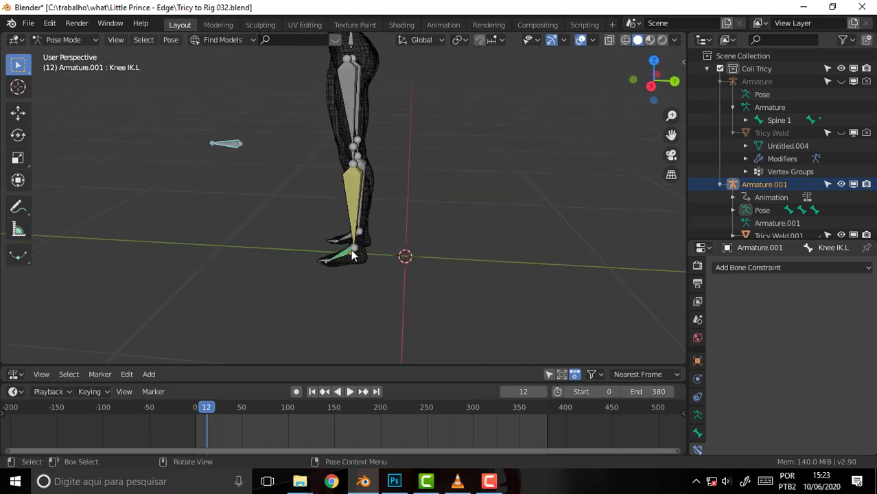
pyautogui.scroll(4, 411, 221)
pyautogui.scroll(-3, 411, 221)
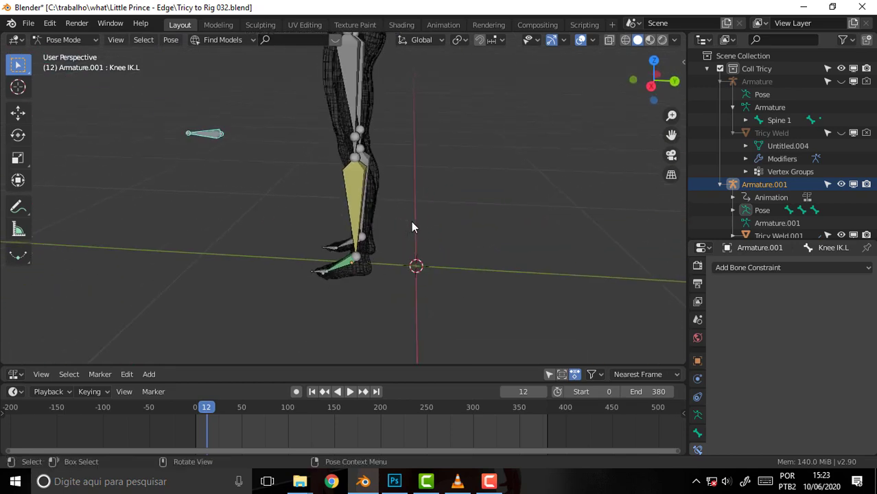
pyautogui.moveTo(412, 223)
pyautogui.mouseDown(button='middle')
pyautogui.moveTo(455, 192)
pyautogui.moveTo(460, 170)
pyautogui.mouseUp(button='middle')
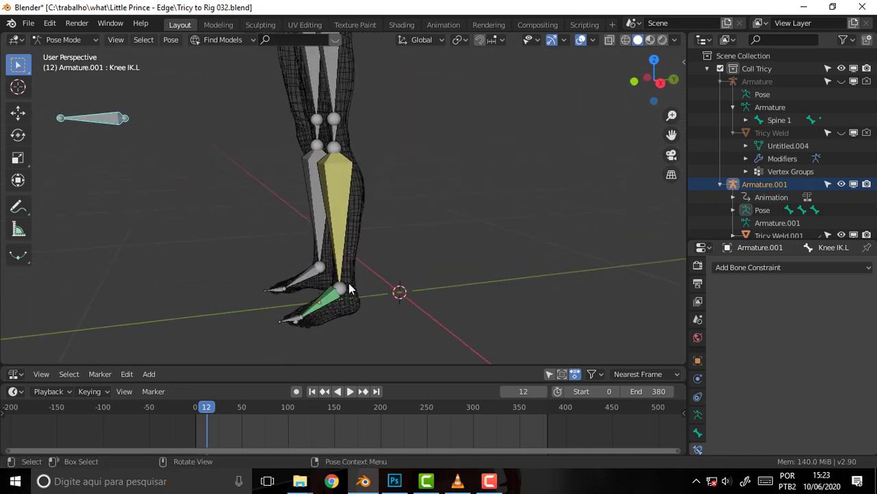
pyautogui.scroll(2, 464, 178)
pyautogui.scroll(-3, 463, 177)
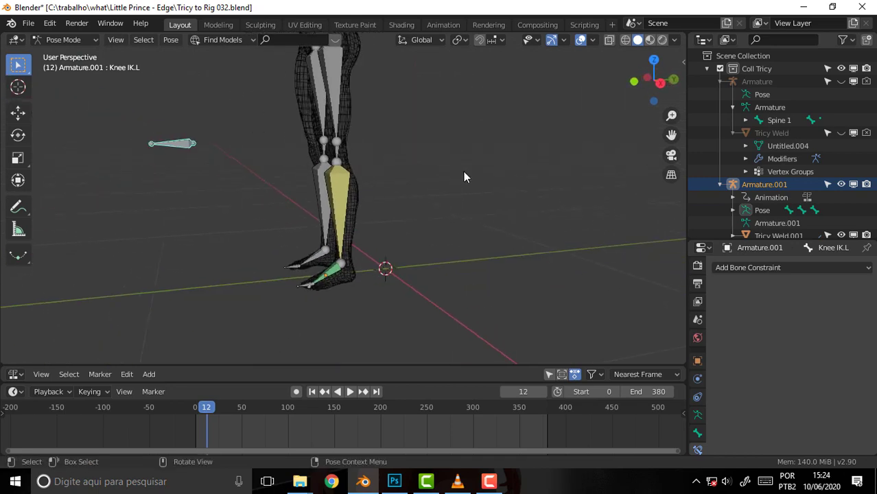
pyautogui.scroll(1, 463, 177)
pyautogui.scroll(1, 463, 177)
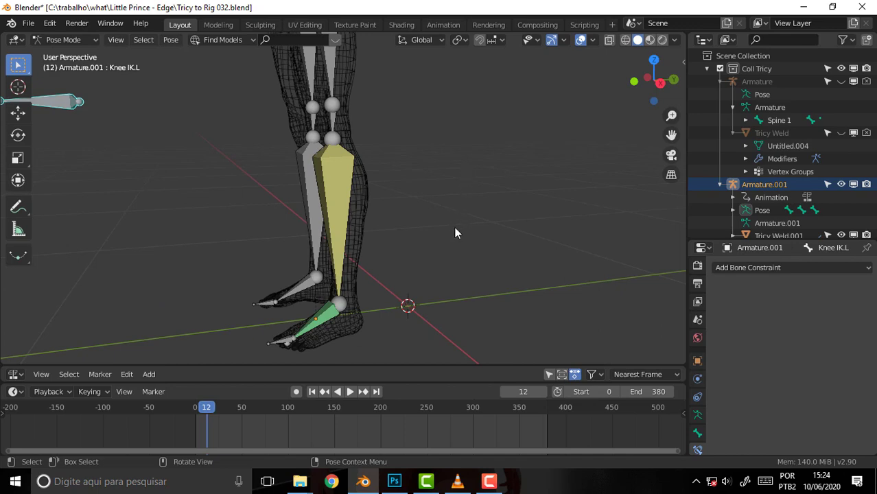
pyautogui.click(458, 482)
pyautogui.click(458, 483)
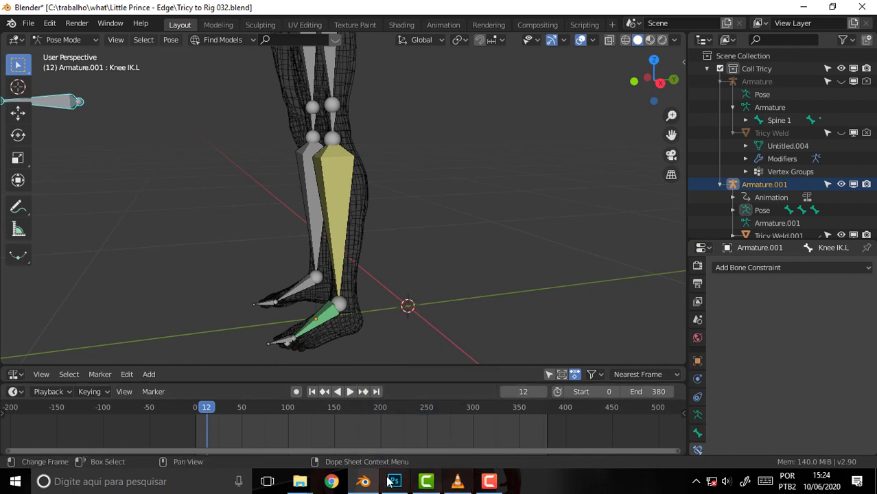
pyautogui.moveTo(445, 177); pyautogui.dragTo(537, 156, button='middle')
pyautogui.moveTo(670, 136); pyautogui.dragTo(525, 174)
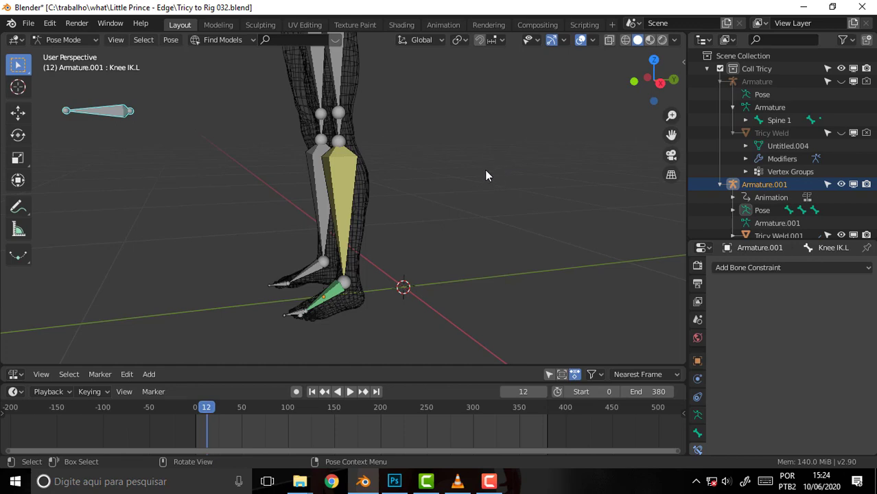
pyautogui.moveTo(486, 171)
pyautogui.mouseDown(button='middle')
pyautogui.moveTo(585, 172)
pyautogui.moveTo(514, 181)
pyautogui.mouseUp(button='middle')
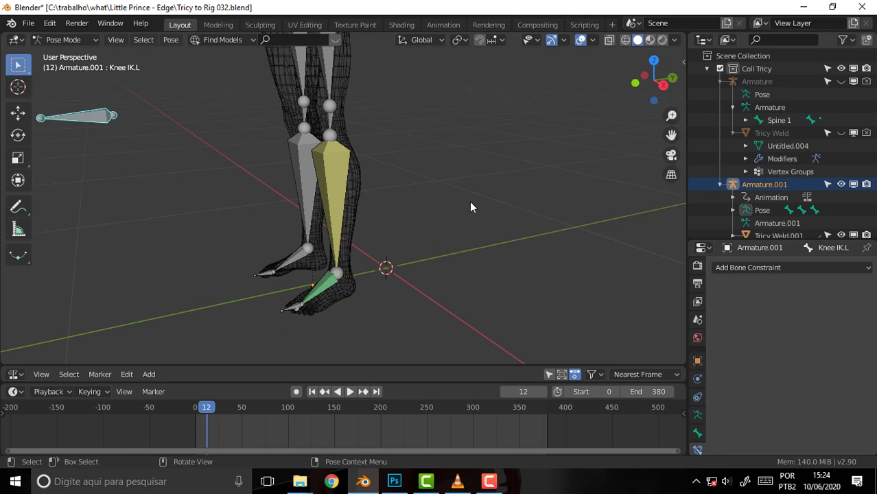
pyautogui.scroll(1, 473, 193)
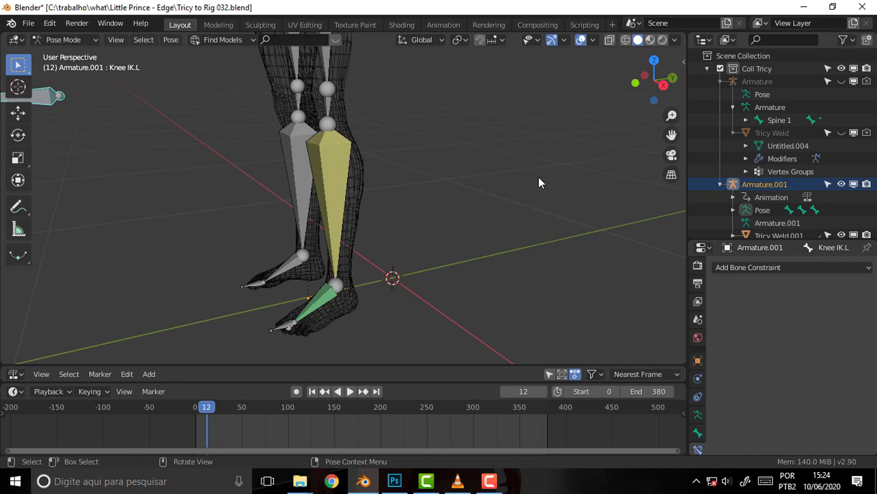
pyautogui.scroll(-2, 536, 187)
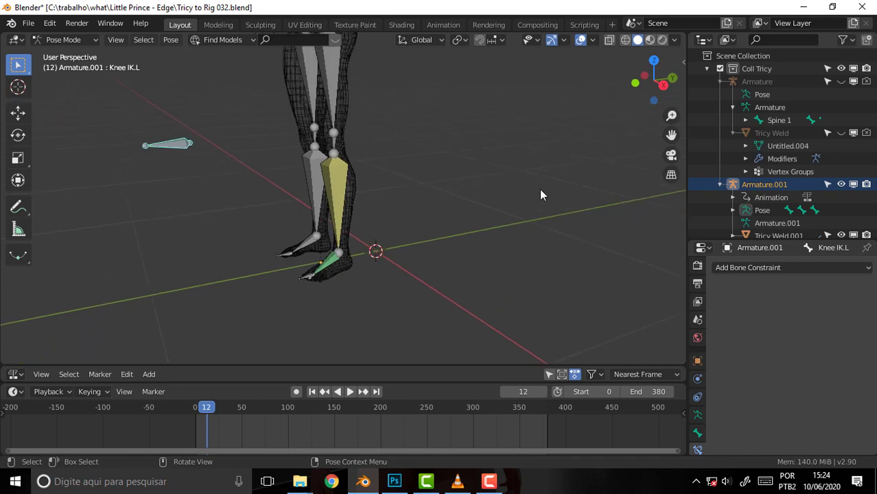
pyautogui.moveTo(671, 135); pyautogui.dragTo(661, 196)
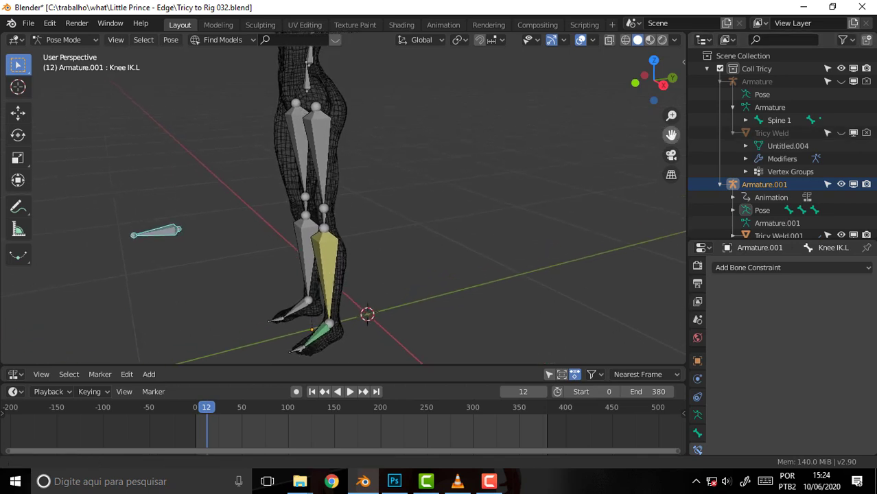